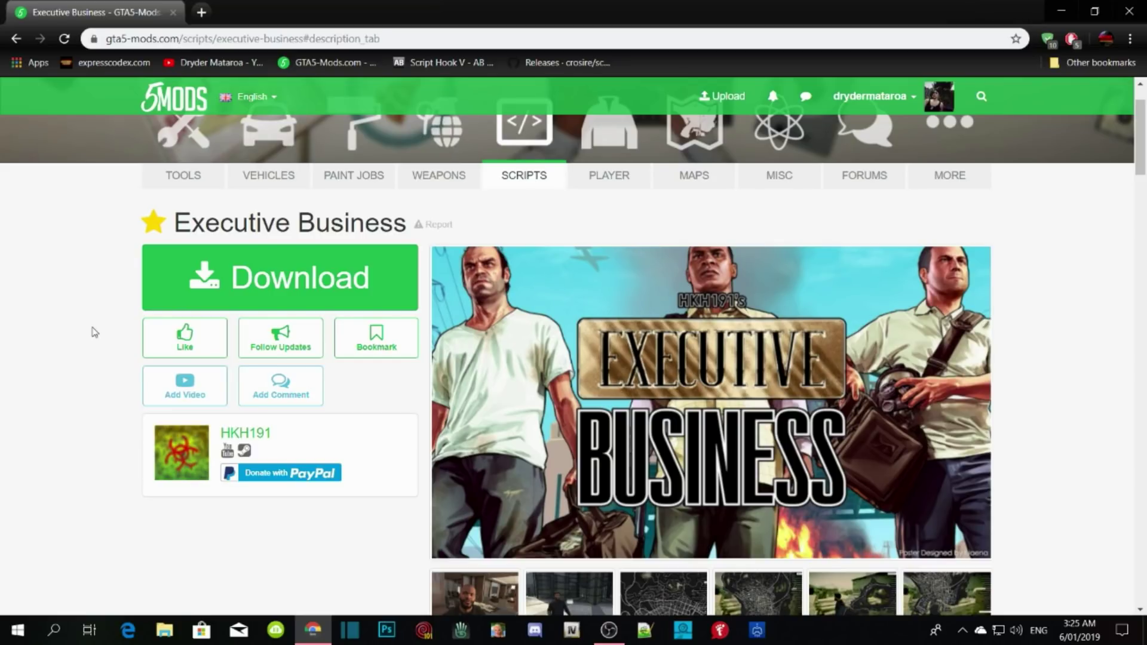
Step: Switch the Executive Business page to its Comments (1036) tab and scroll into the comments
scroll(93, 332, "down", 8)
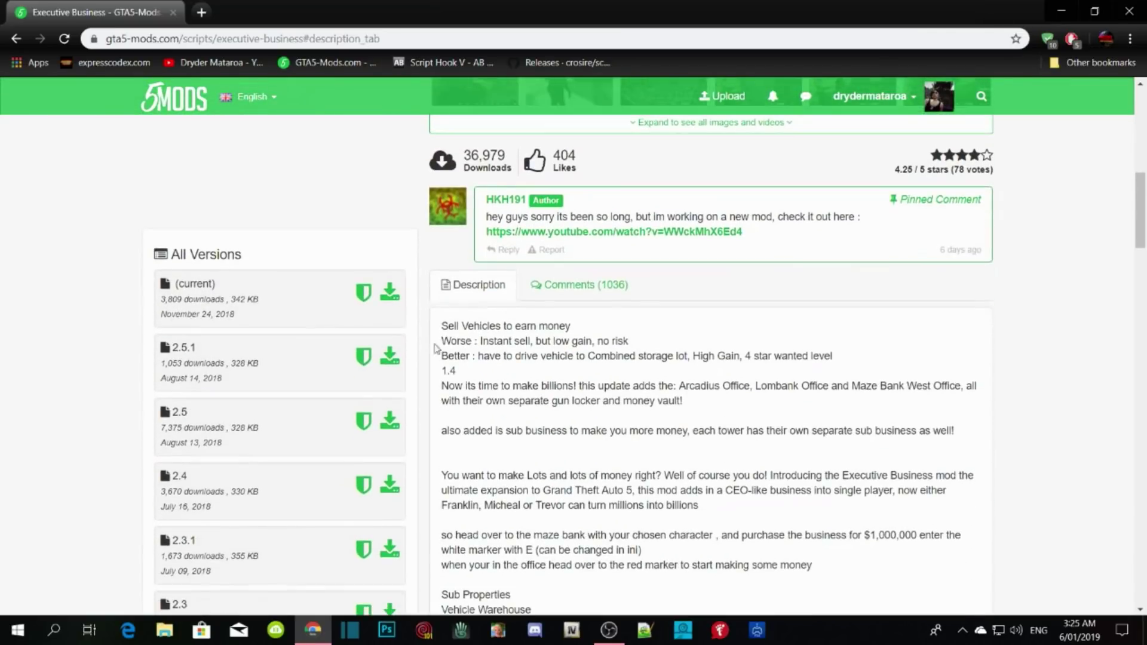
left_click(564, 285)
scroll(543, 367, "down", 4)
scroll(545, 360, "down", 3)
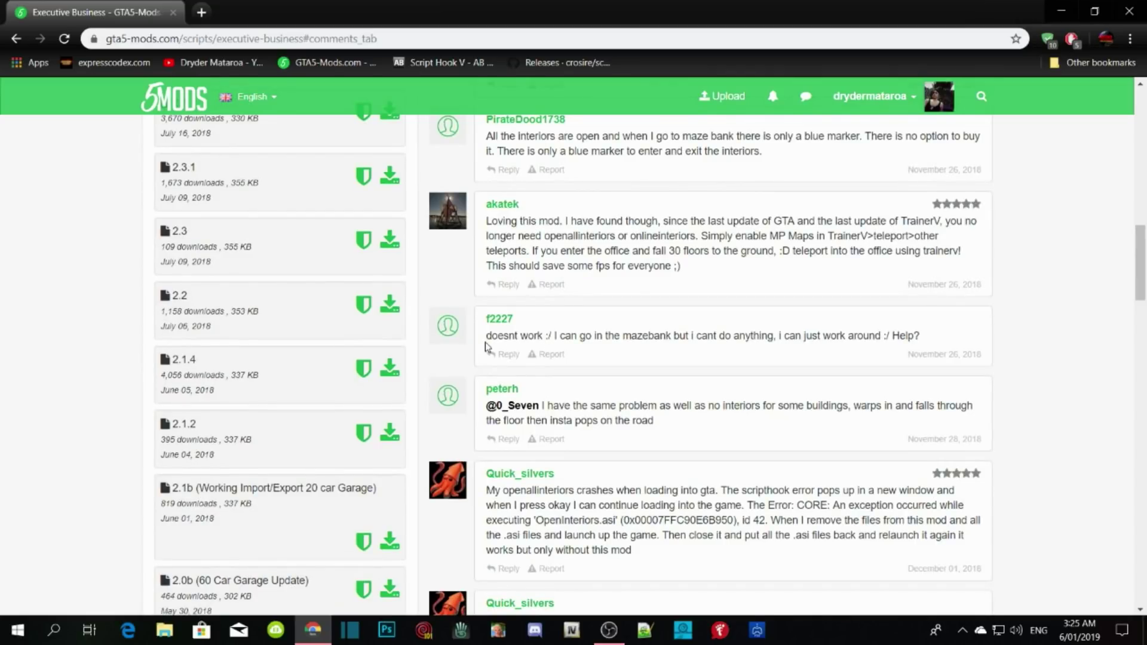
Step: Highlight and read user complaints and crash reports, then return toward the page top
left_click_drag(489, 335, 870, 336)
scroll(754, 398, "down", 1)
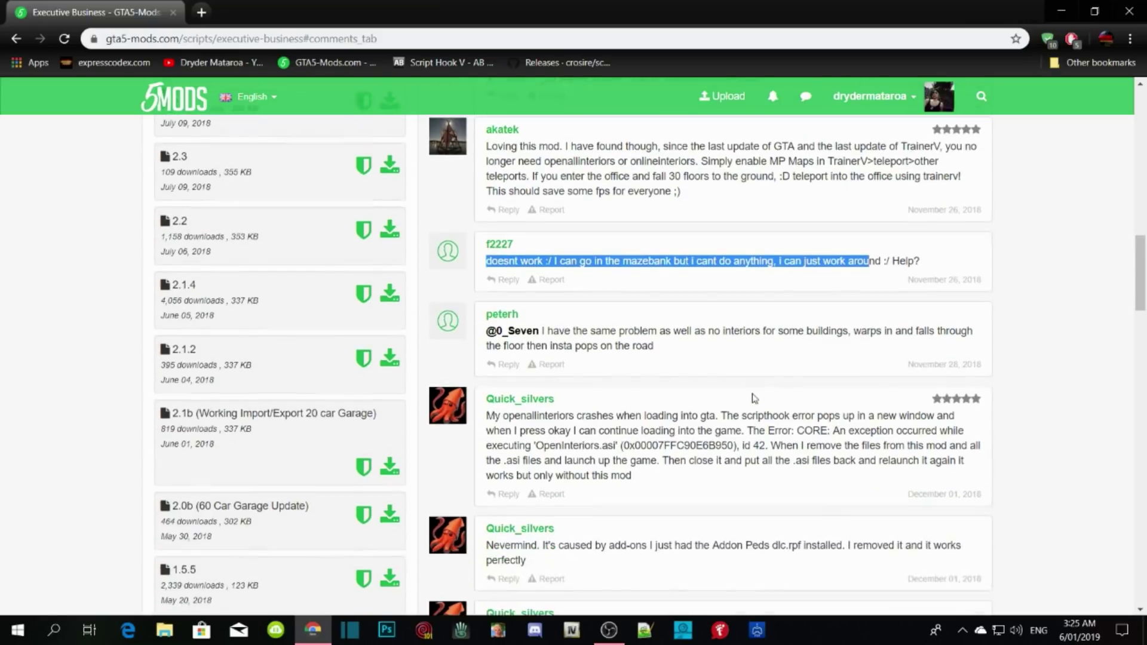
scroll(749, 391, "down", 1)
left_click(617, 355)
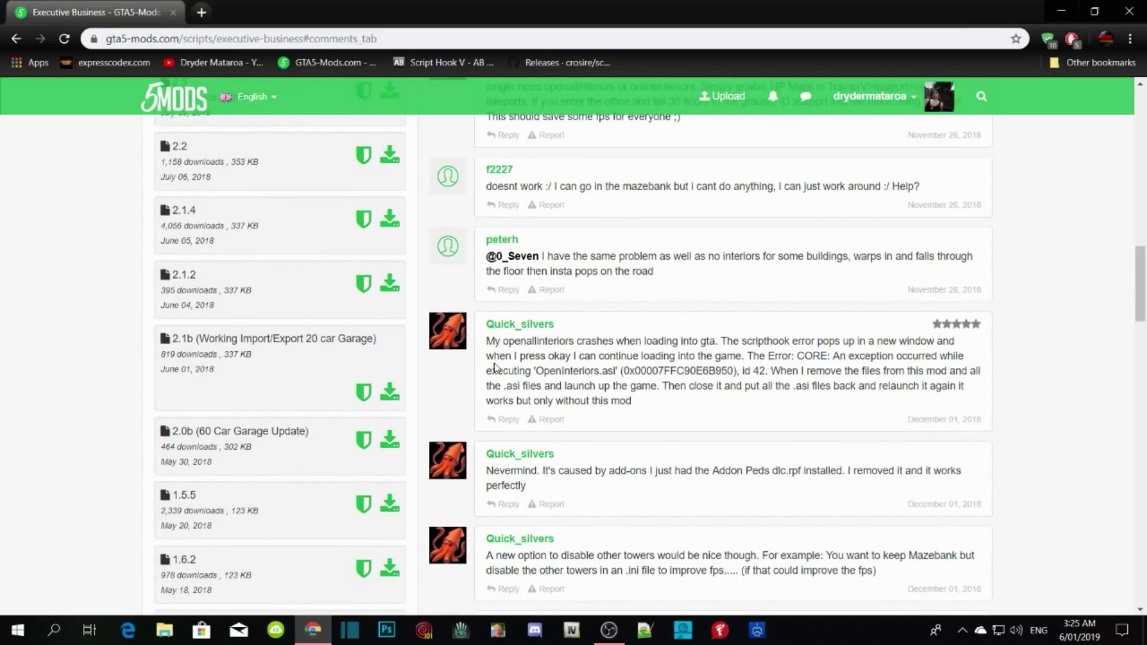
left_click_drag(494, 353, 624, 356)
scroll(615, 375, "down", 4)
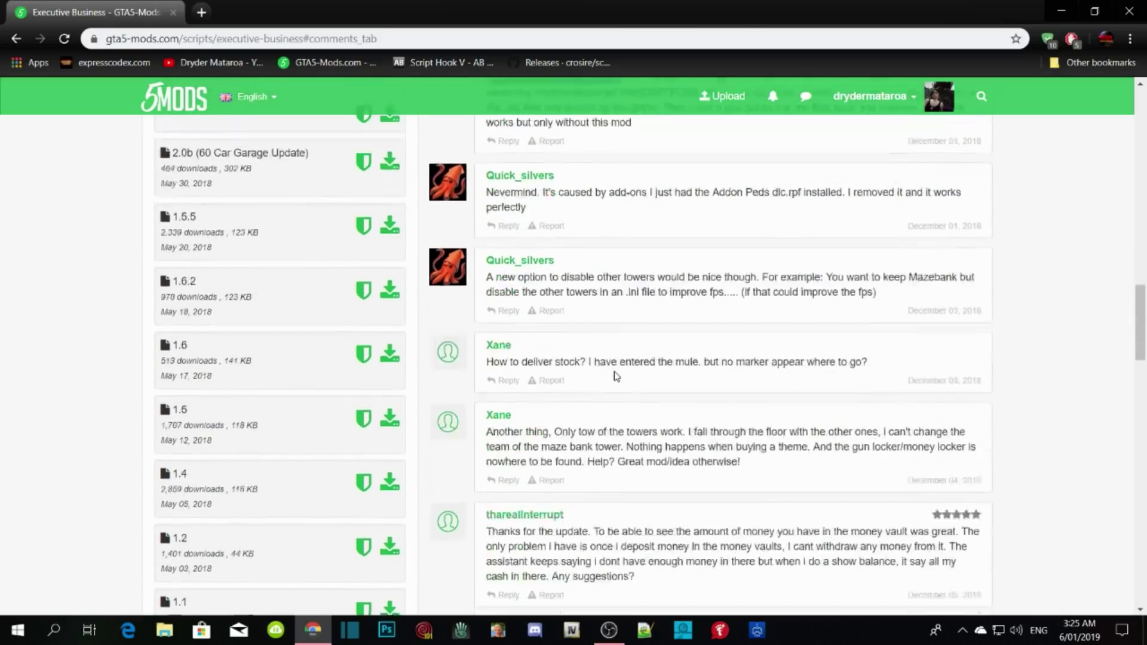
scroll(616, 375, "down", 2)
left_click_drag(498, 291, 801, 277)
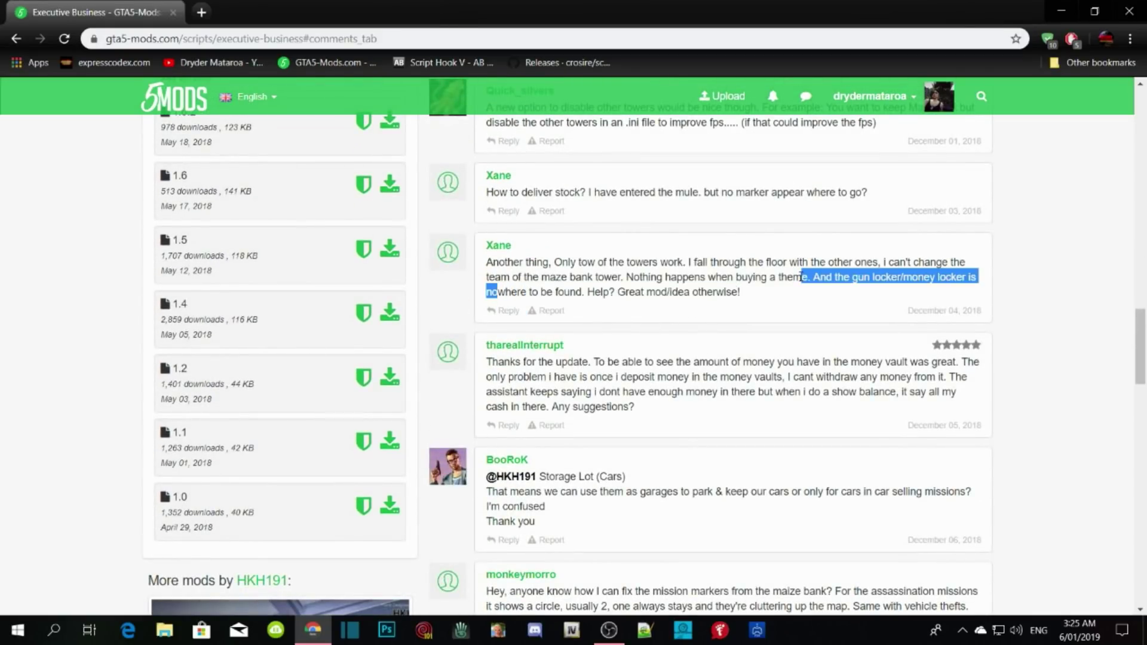
left_click(686, 389)
scroll(685, 388, "up", 20)
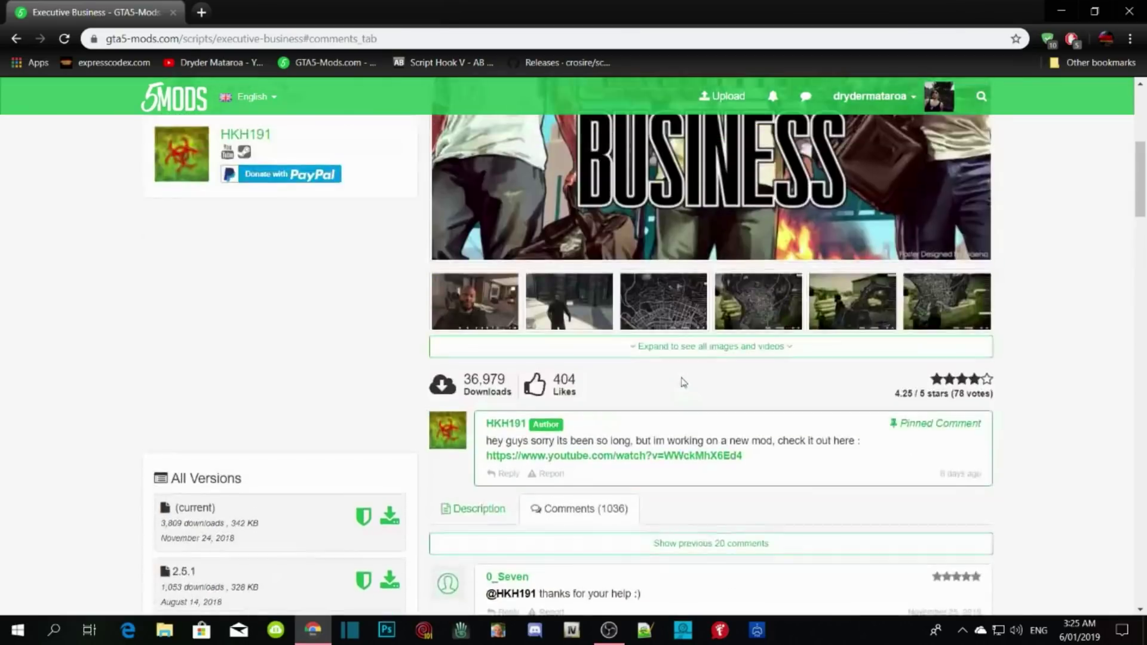
scroll(683, 383, "up", 6)
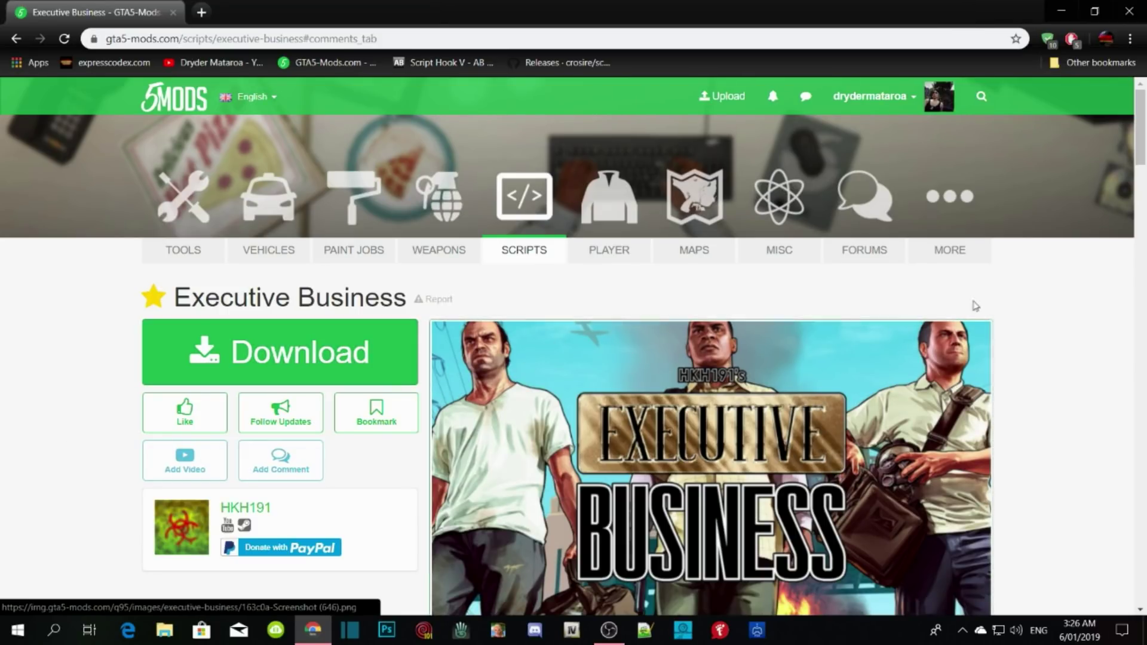
Step: Minimize Chrome, launch OpenIV and choose Grand Theft Auto V for Windows
left_click(1062, 10)
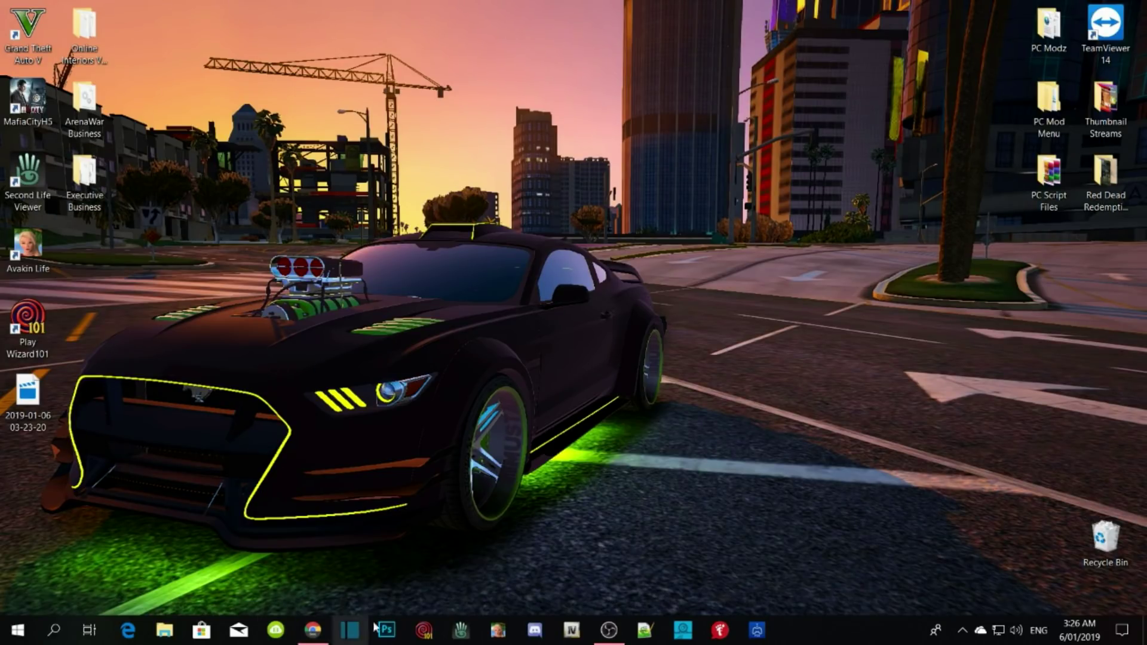
left_click(572, 630)
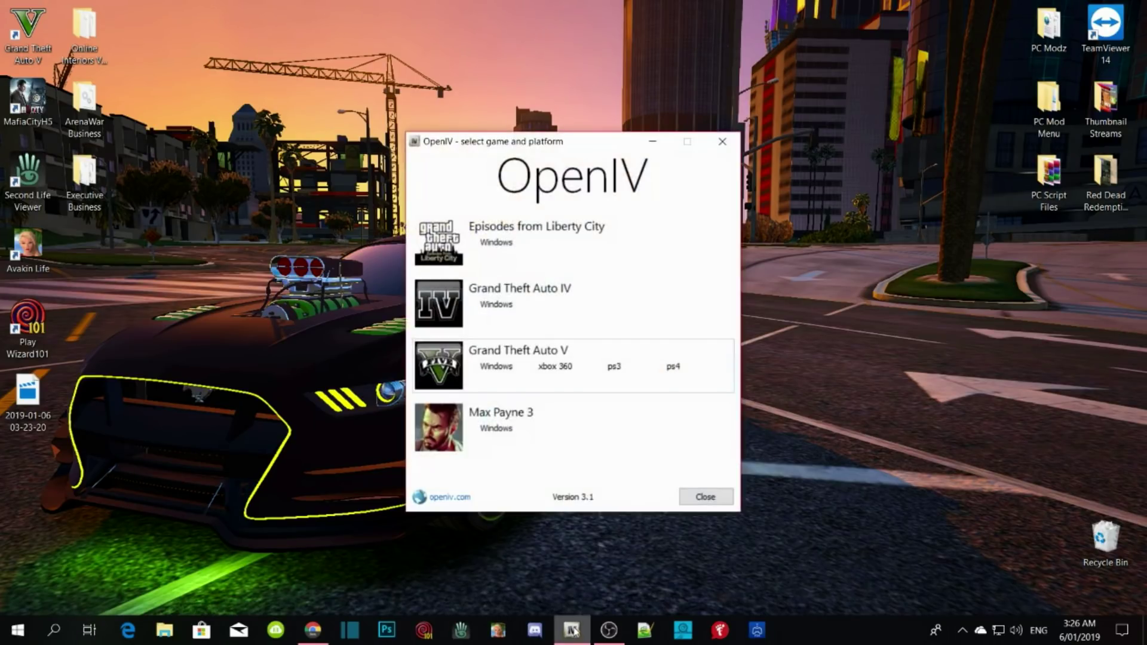
left_click(496, 366)
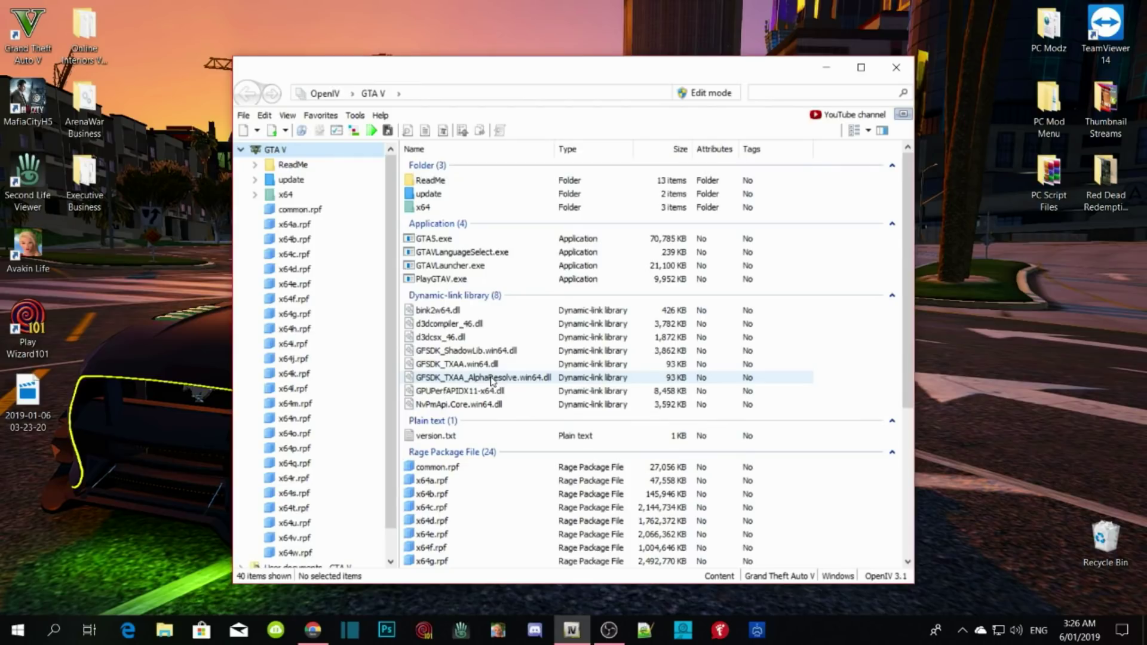
Step: Open the GTA V shortcut's file location on drive D, then minimize Explorer
right_click(17, 22)
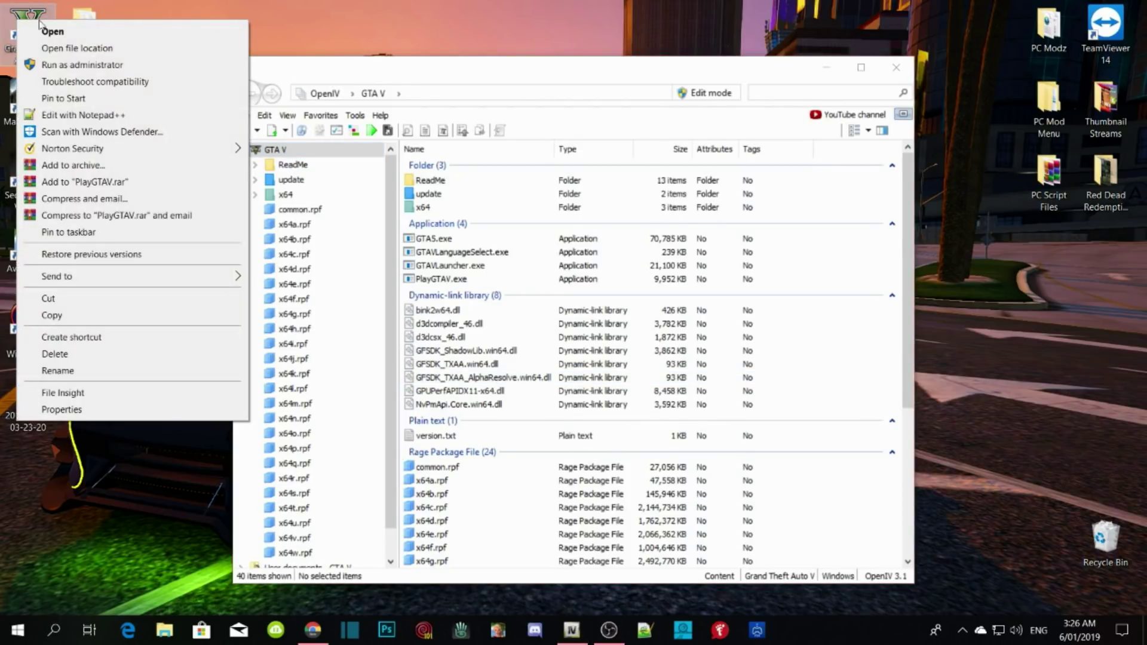
left_click(58, 47)
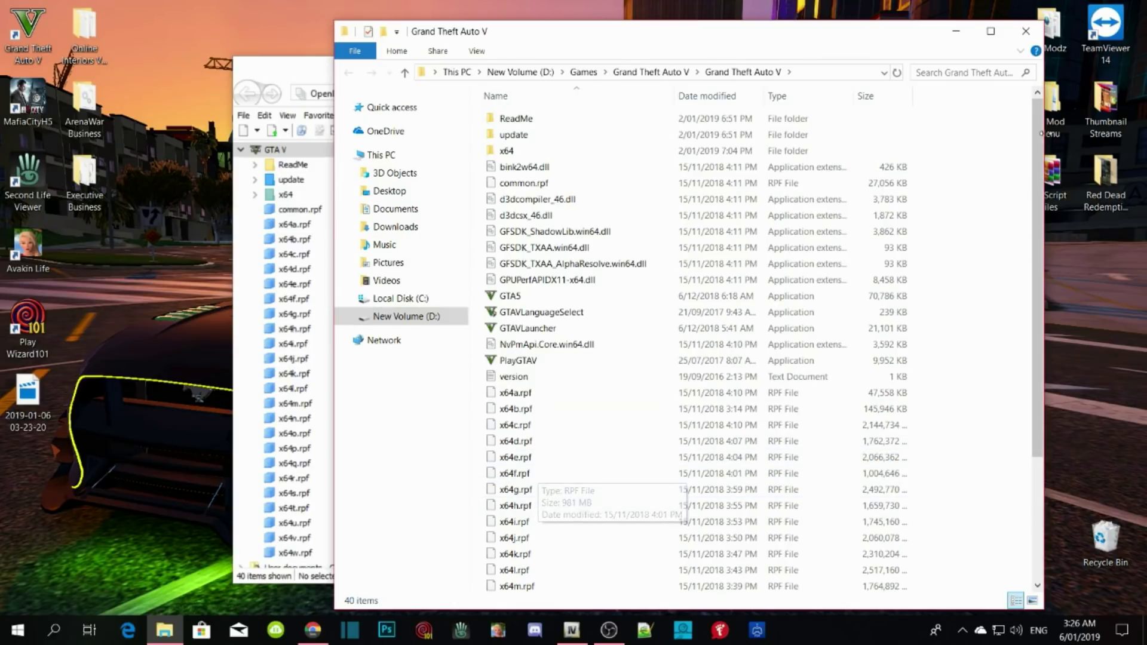
left_click(956, 31)
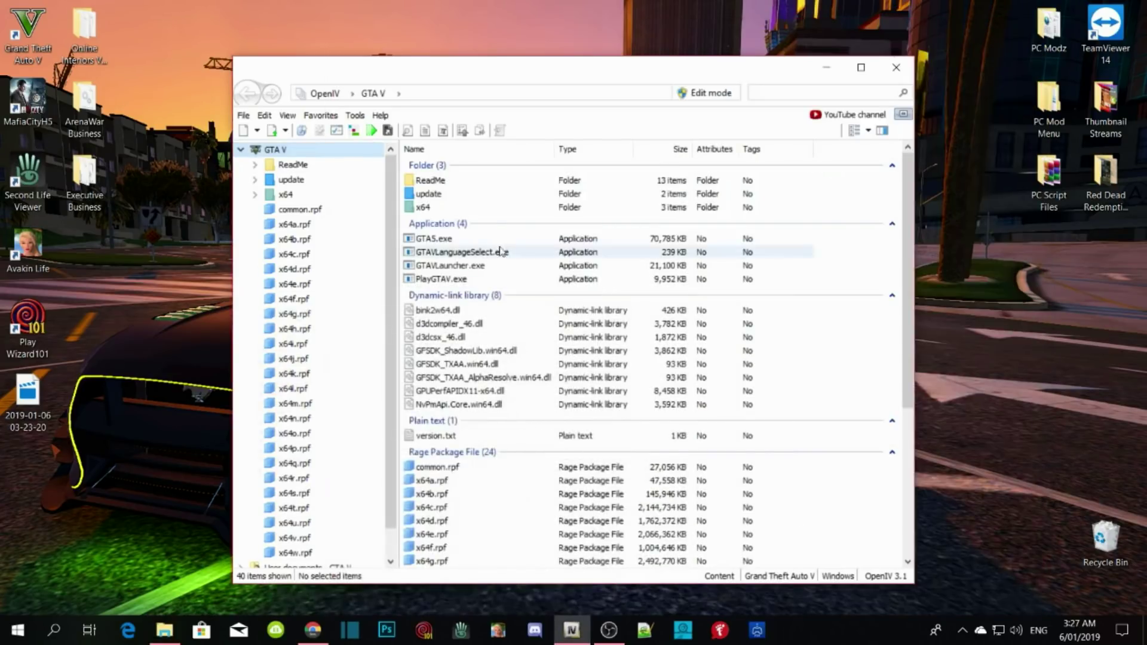
Step: Install ASI Loader, OpenIV.ASI (creating the mods folder) and openCamera via ASI Manager
left_click(356, 116)
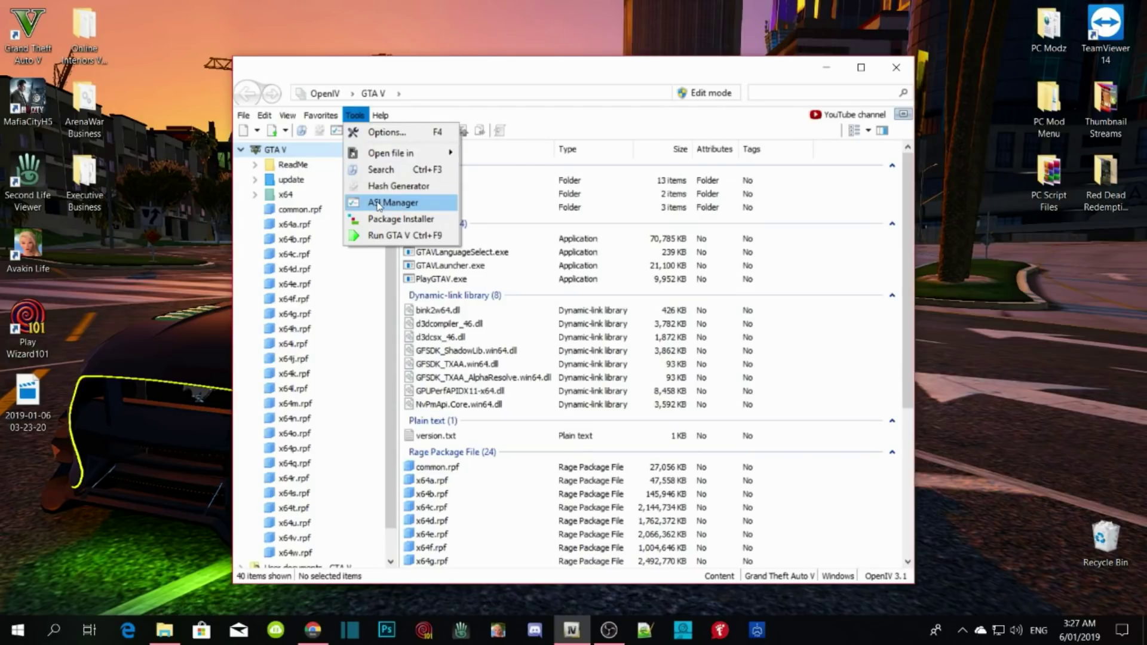
left_click(377, 204)
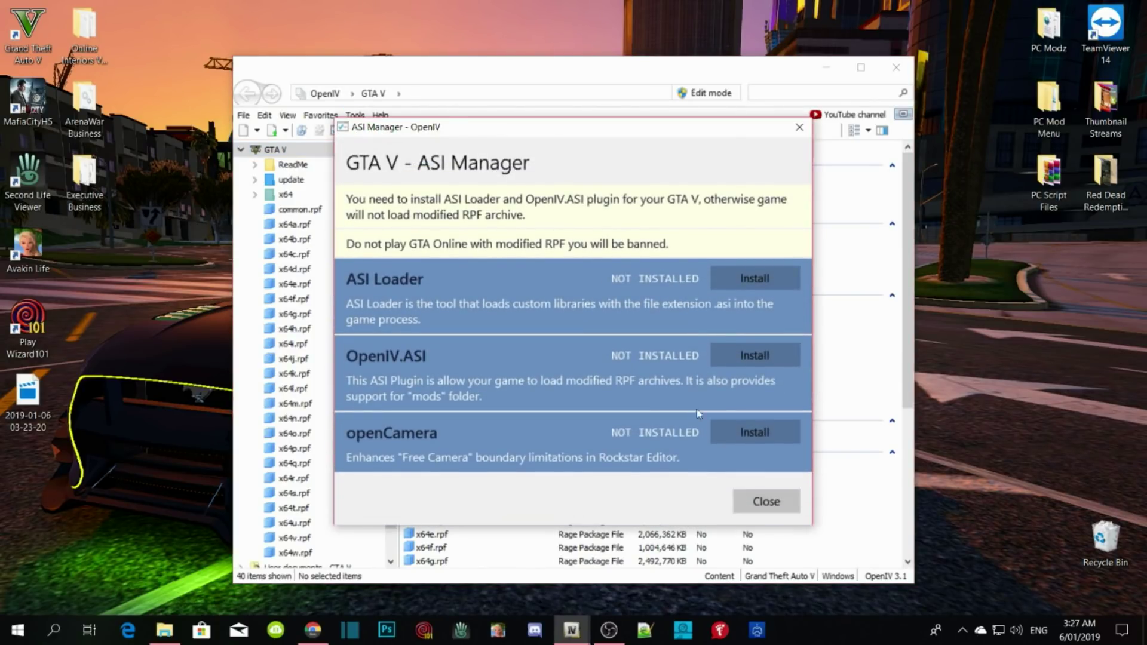
left_click(752, 278)
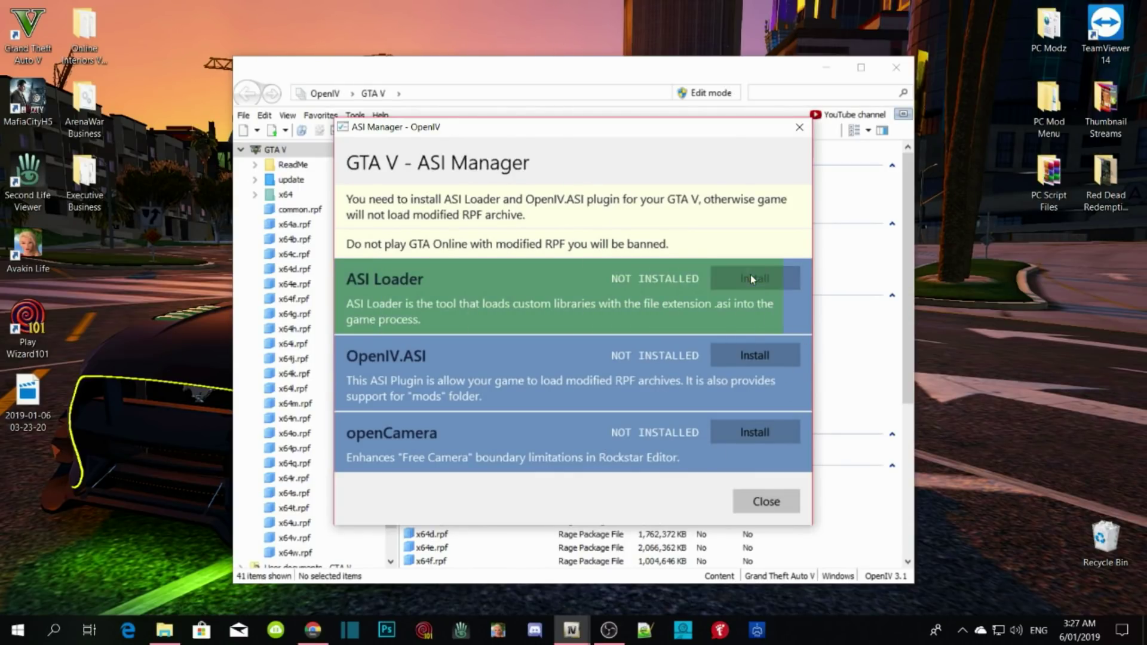
left_click(747, 365)
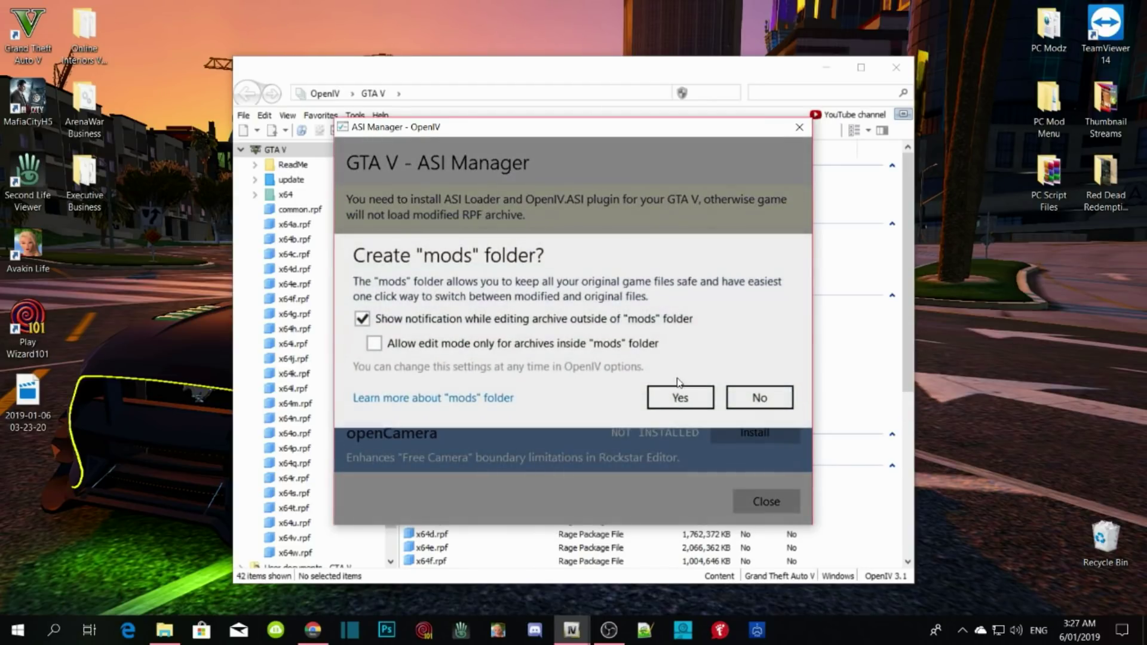
left_click(676, 399)
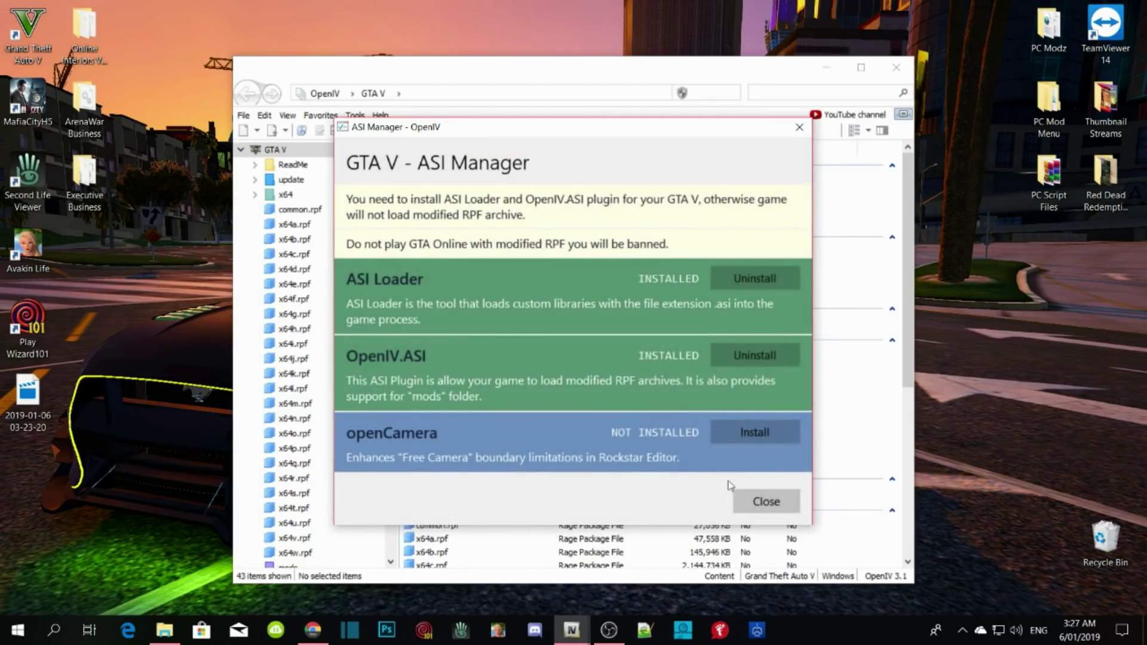
left_click(746, 433)
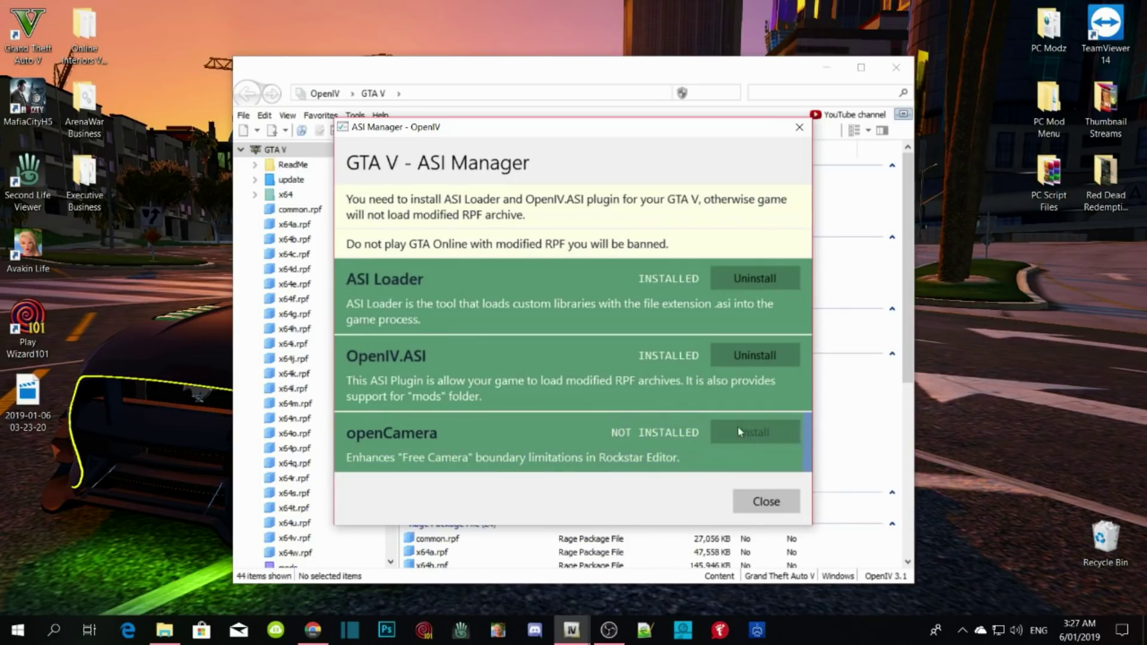
left_click(770, 505)
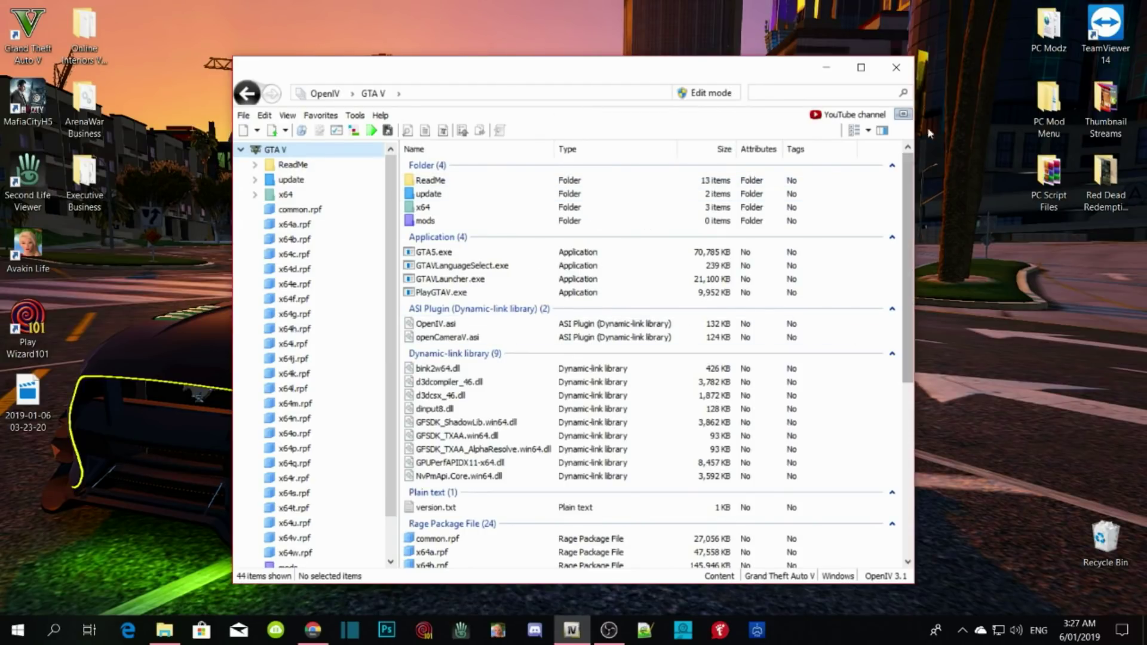
Step: Close OpenIV and arrange the Grand Theft Auto V folder left, PC Script Files right
left_click(896, 67)
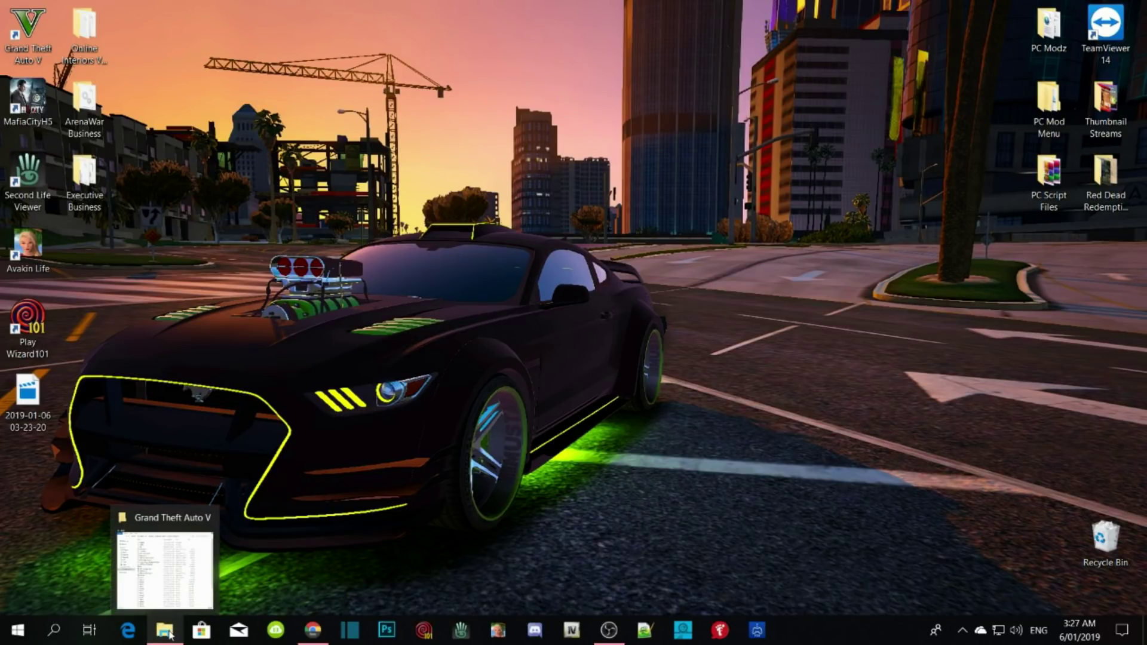
left_click(170, 635)
left_click_drag(693, 41, 422, 36)
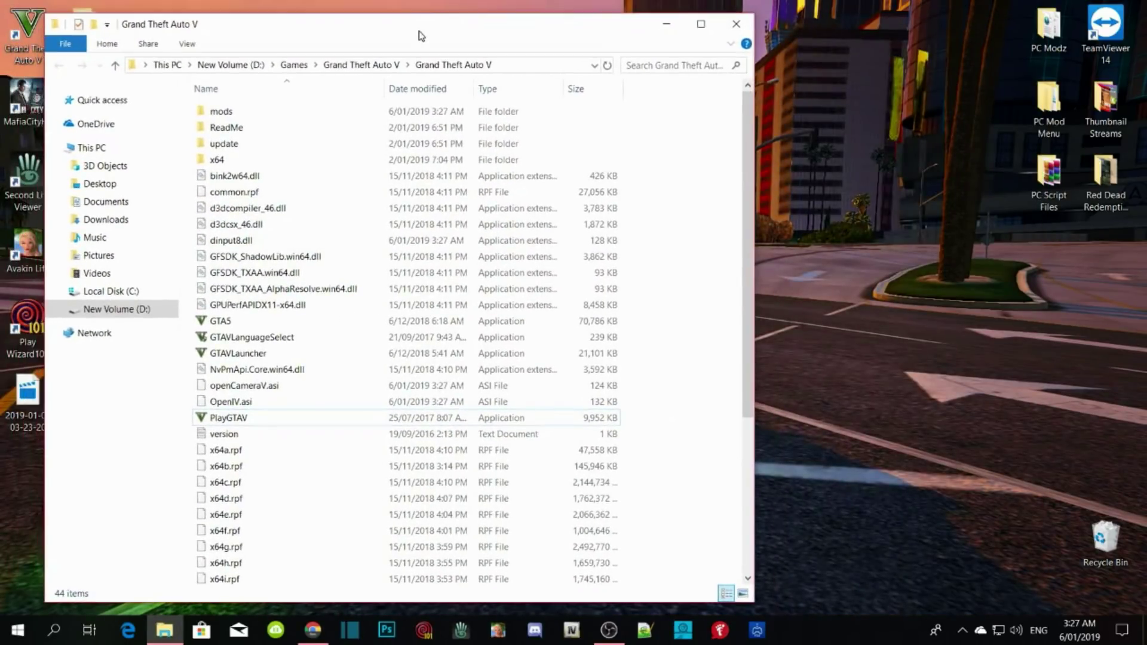
left_click(1054, 193)
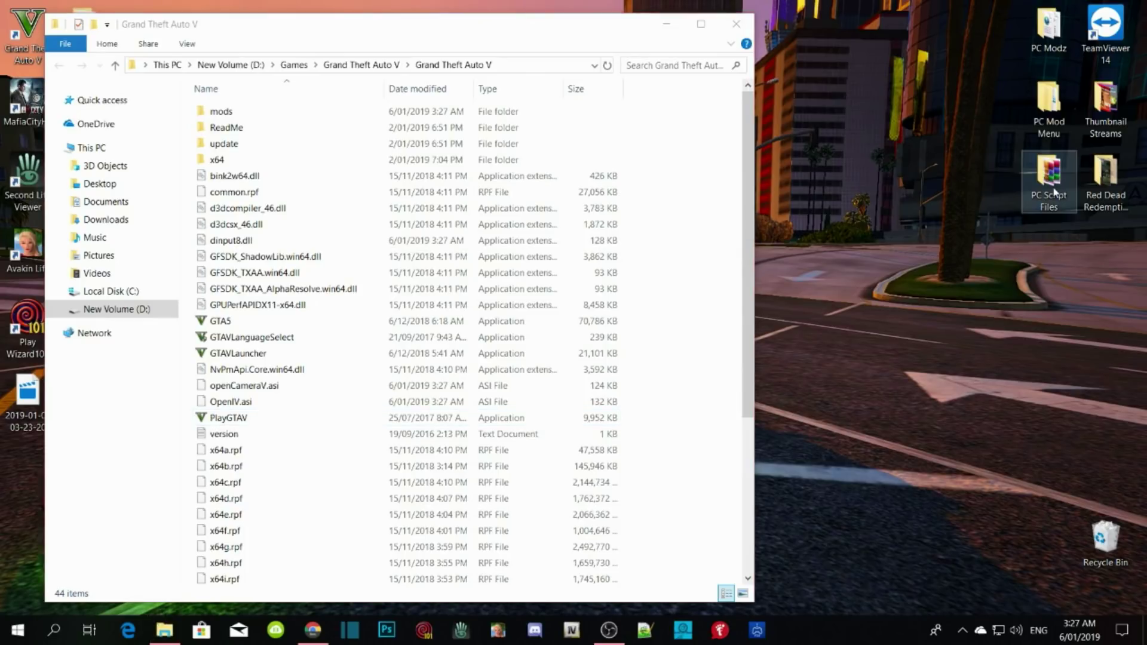
double_click(1054, 192)
left_click_drag(166, 12, 876, 29)
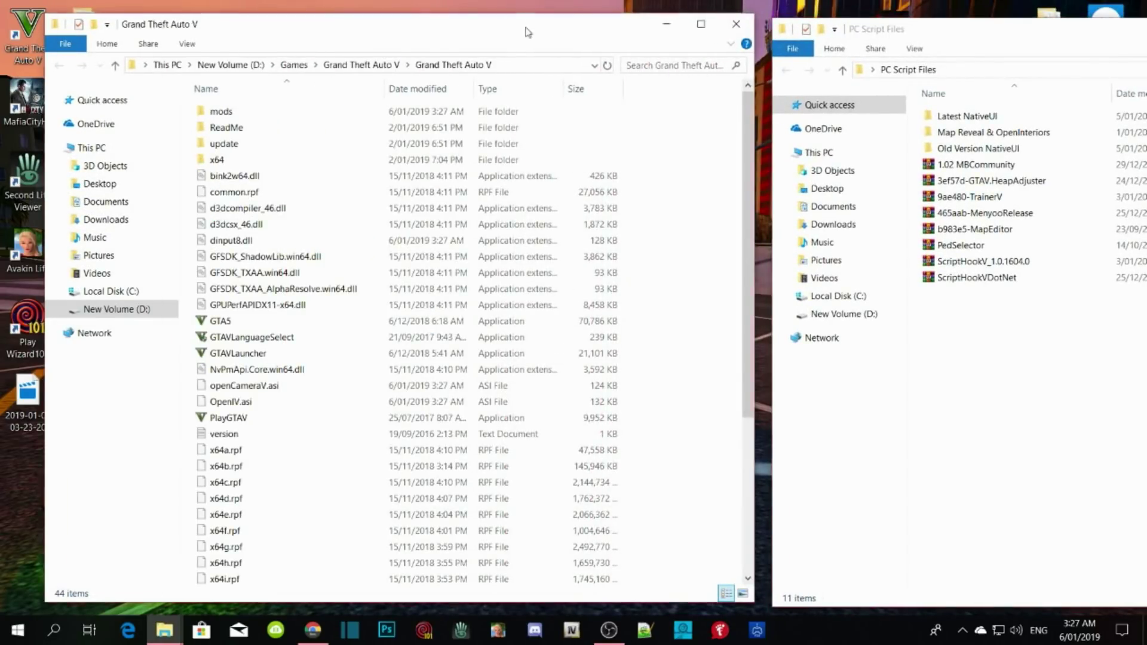
left_click_drag(528, 32, 483, 32)
left_click_drag(944, 37, 895, 26)
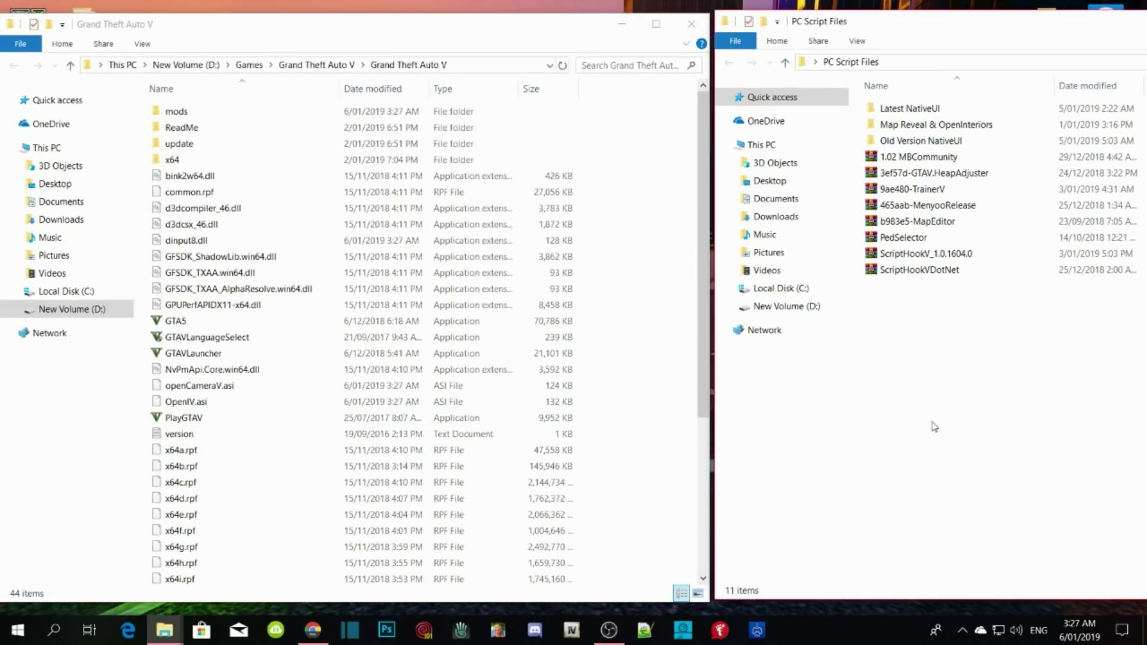
Step: Open ScriptHookV_1.0.1604.0.zip in WinRAR, dismiss the licence reminder and enter bin
double_click(914, 253)
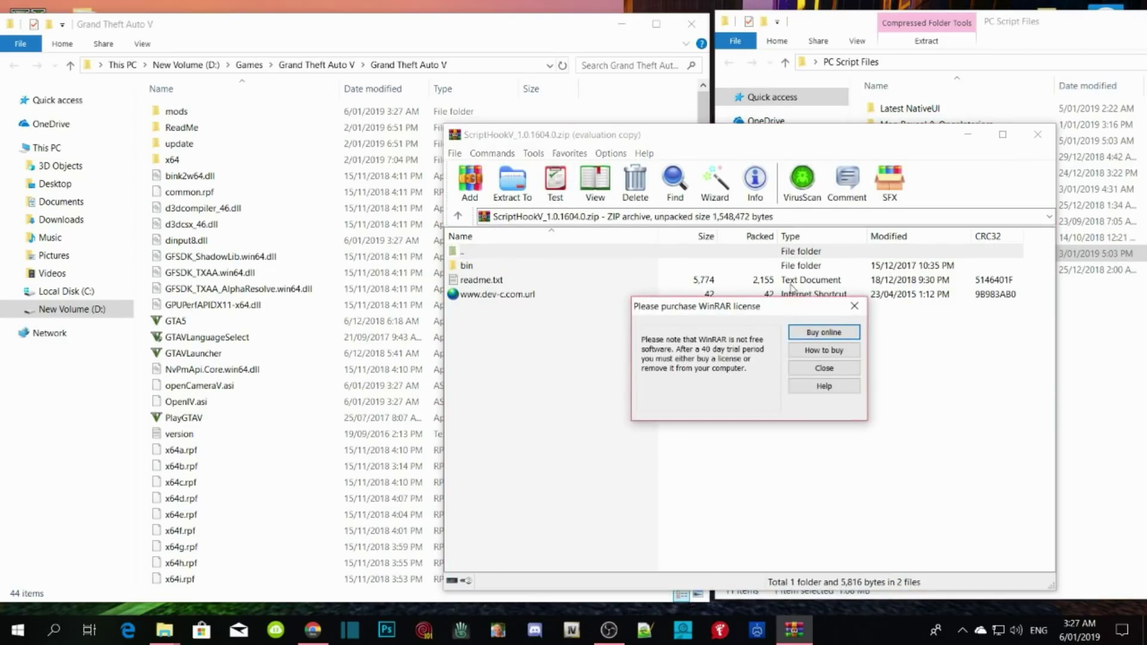
left_click(854, 306)
left_click_drag(474, 125, 840, 104)
double_click(832, 238)
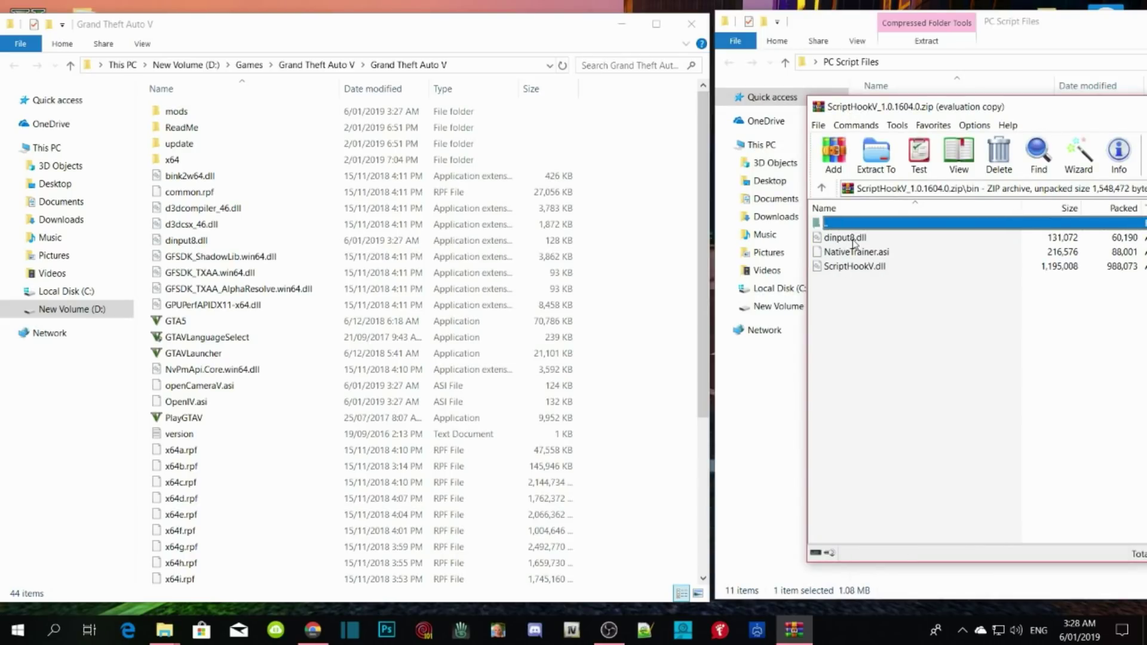
Step: Copy dinput8.dll and ScriptHookV.dll into the GTA V folder, replacing dinput8.dll, and close WinRAR
left_click(854, 239)
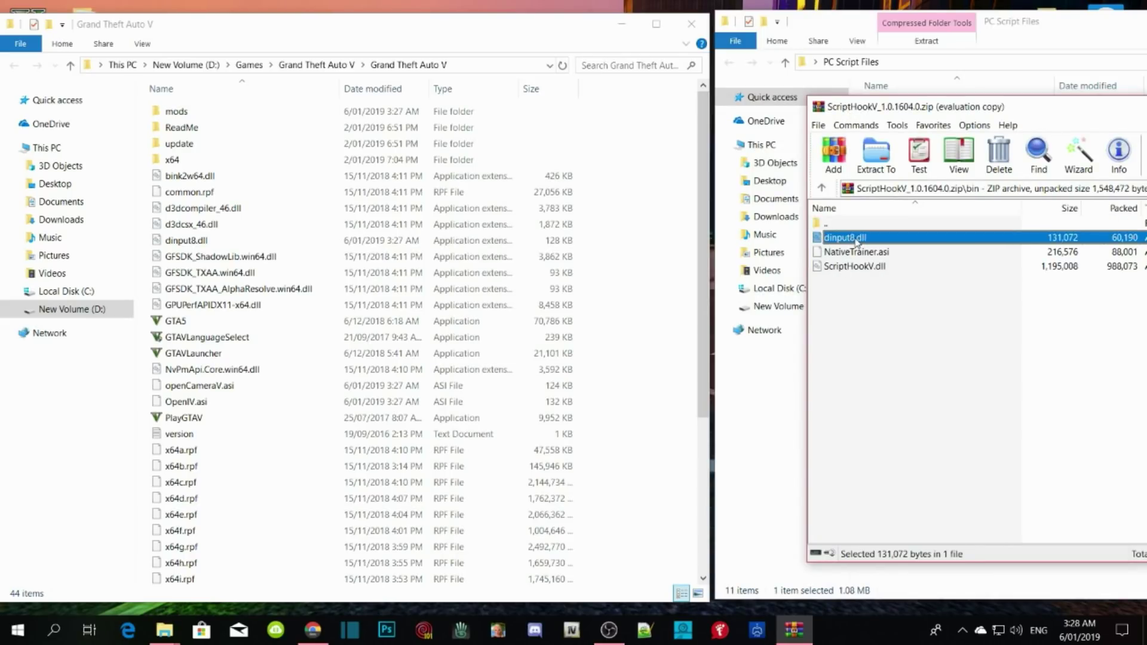
left_click(857, 267, "ctrl")
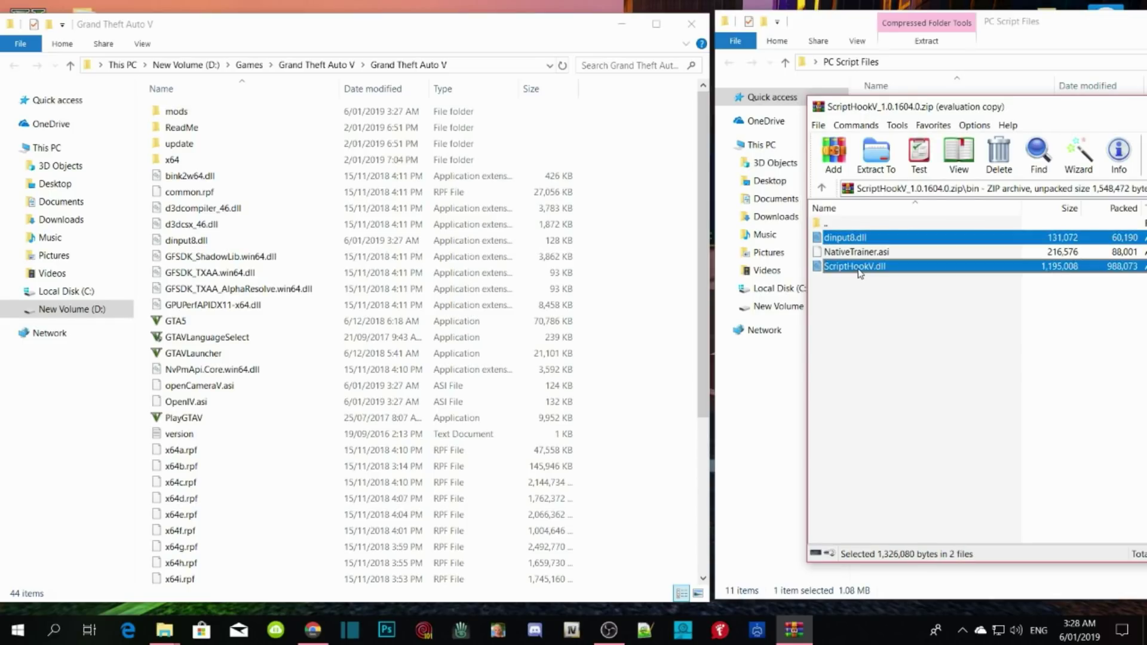
left_click_drag(859, 272, 637, 209)
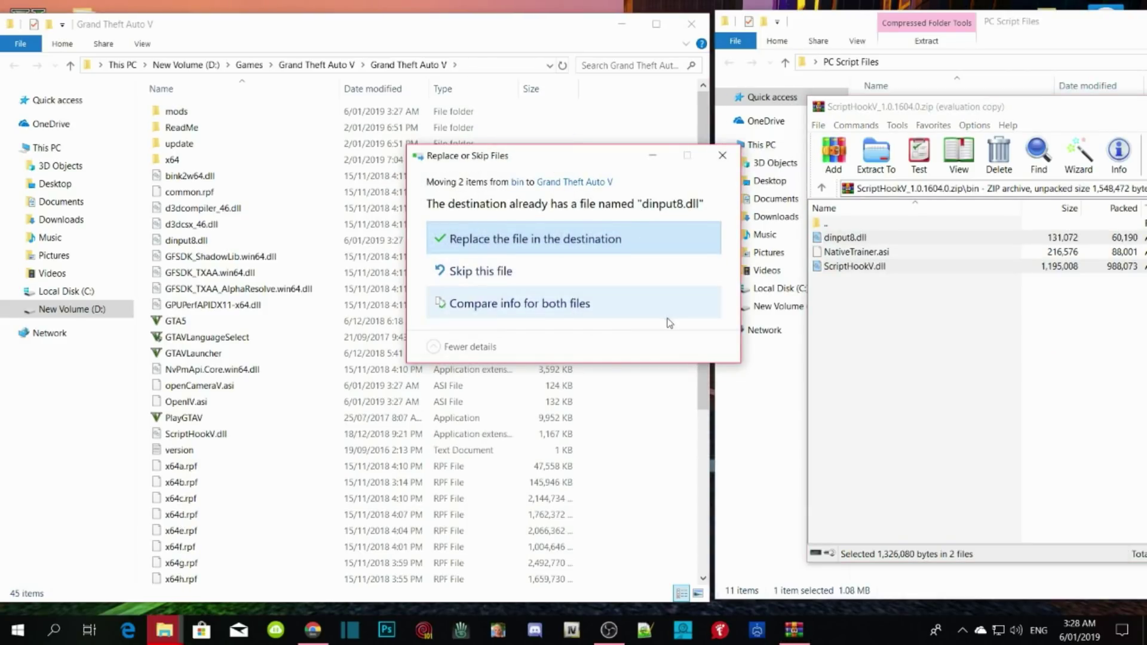
left_click(587, 249)
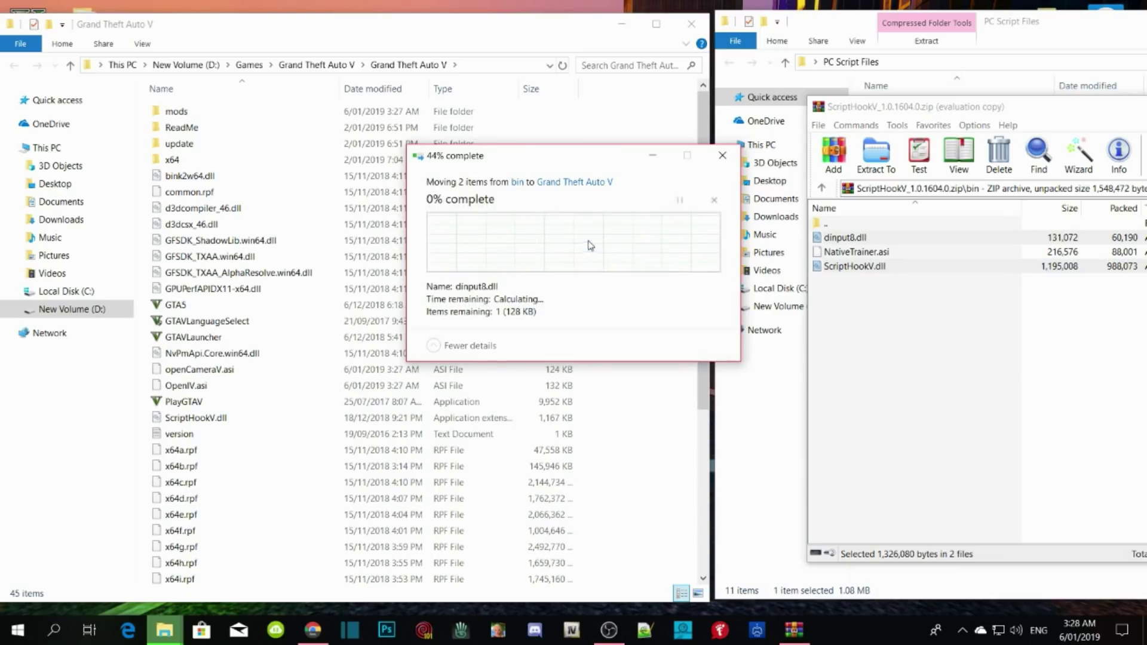
left_click_drag(1030, 111, 502, 173)
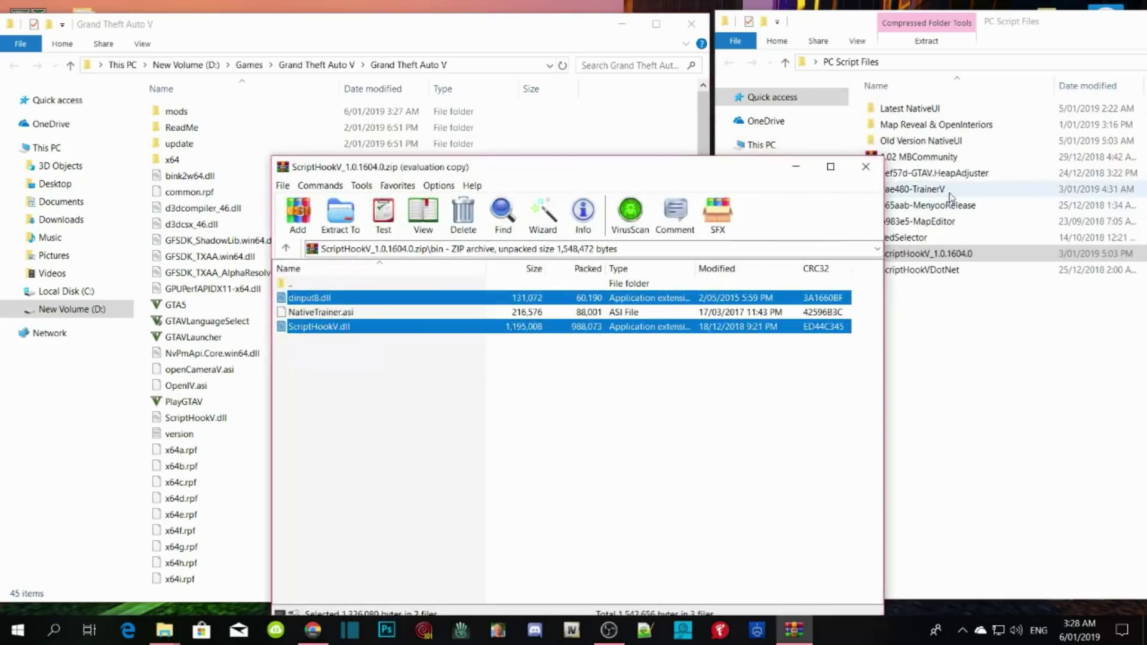
left_click(868, 164)
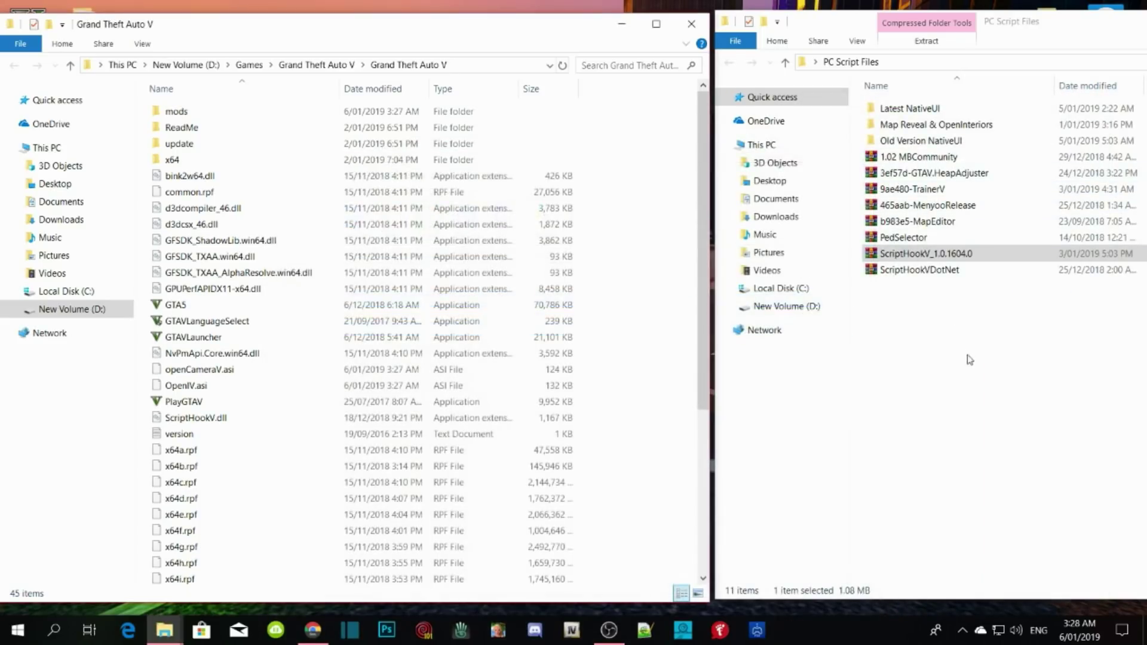
Step: Open ScriptHookVDotNet.zip in WinRAR and dismiss the licence reminder
double_click(920, 272)
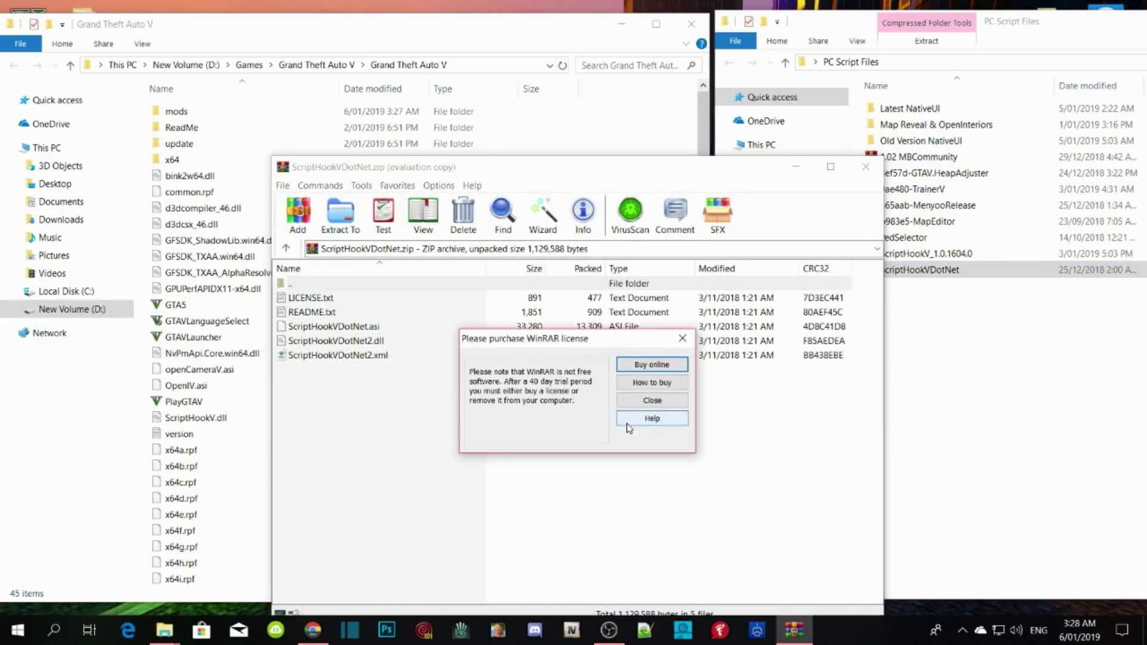
left_click(682, 339)
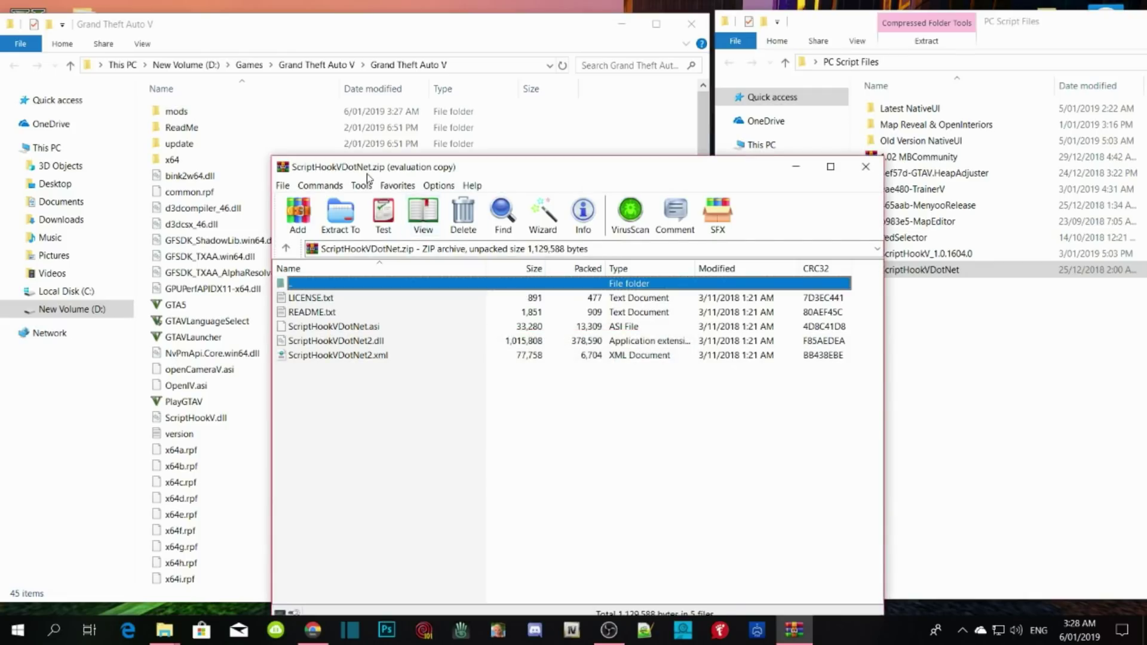
left_click_drag(366, 175, 806, 102)
Step: Copy ScriptHookVDotNet.asi, ScriptHookVDotNet2.dll and ScriptHookVDotNet2.xml into the GTA V folder, then close WinRAR
left_click(811, 376)
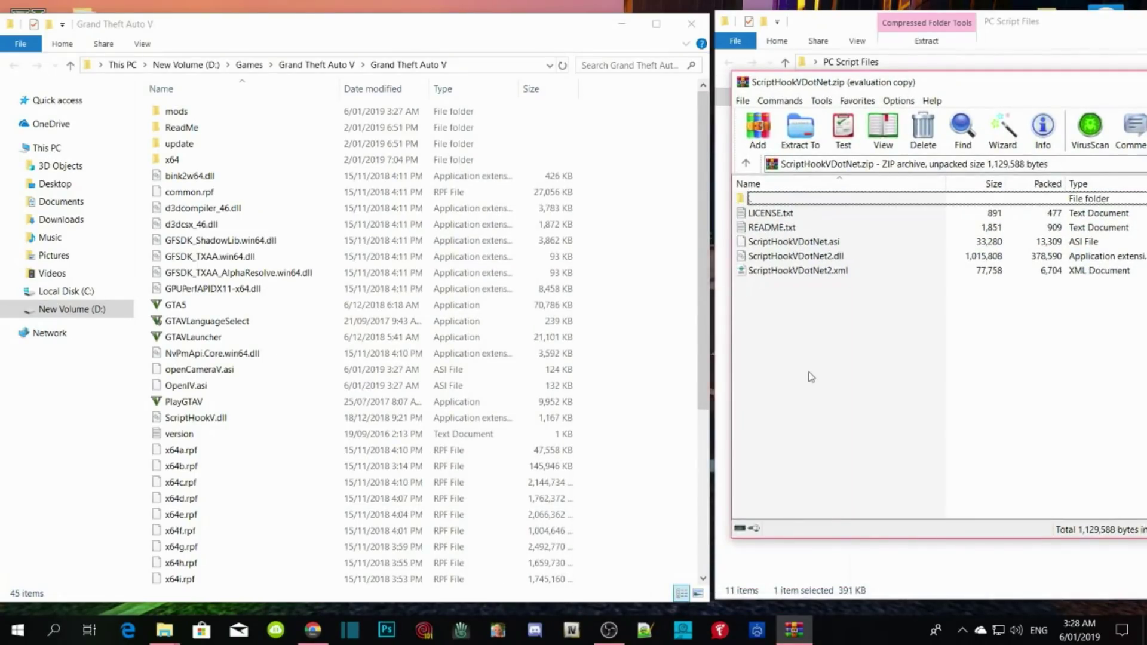
left_click_drag(832, 325, 791, 246)
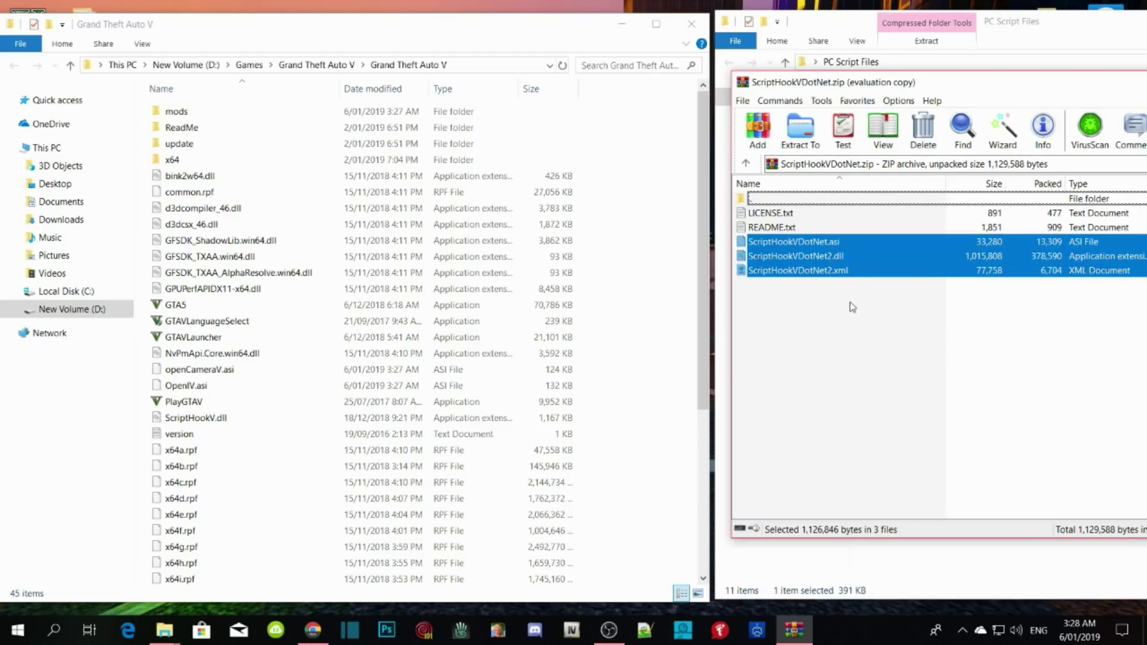
left_click_drag(826, 260, 632, 226)
left_click(878, 365)
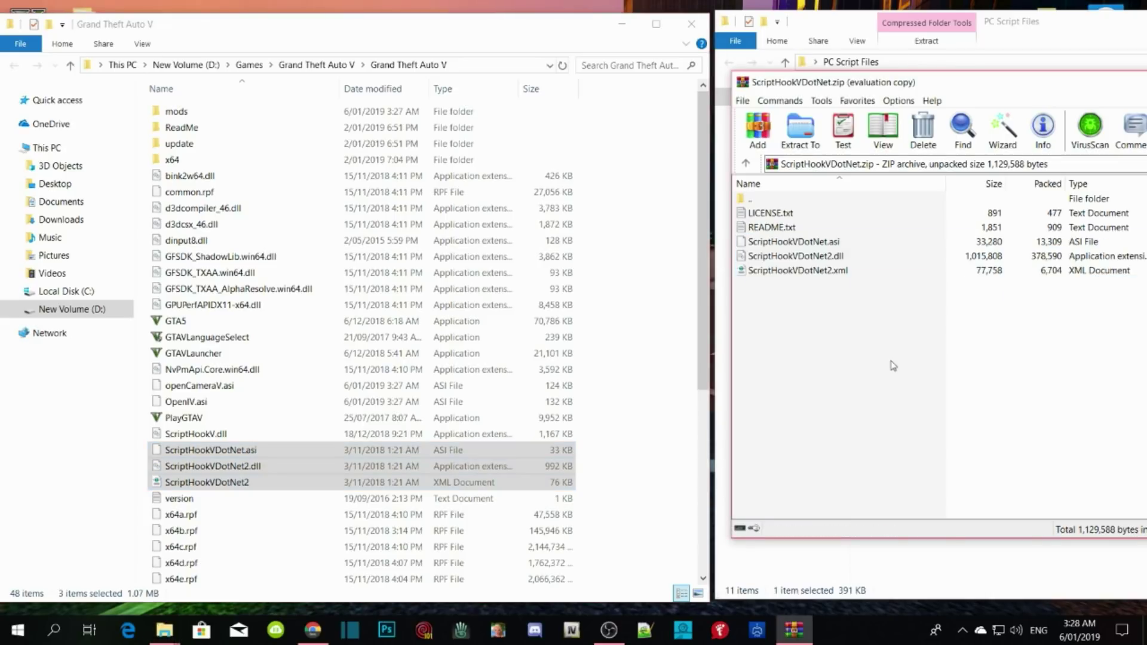
left_click_drag(964, 84, 621, 116)
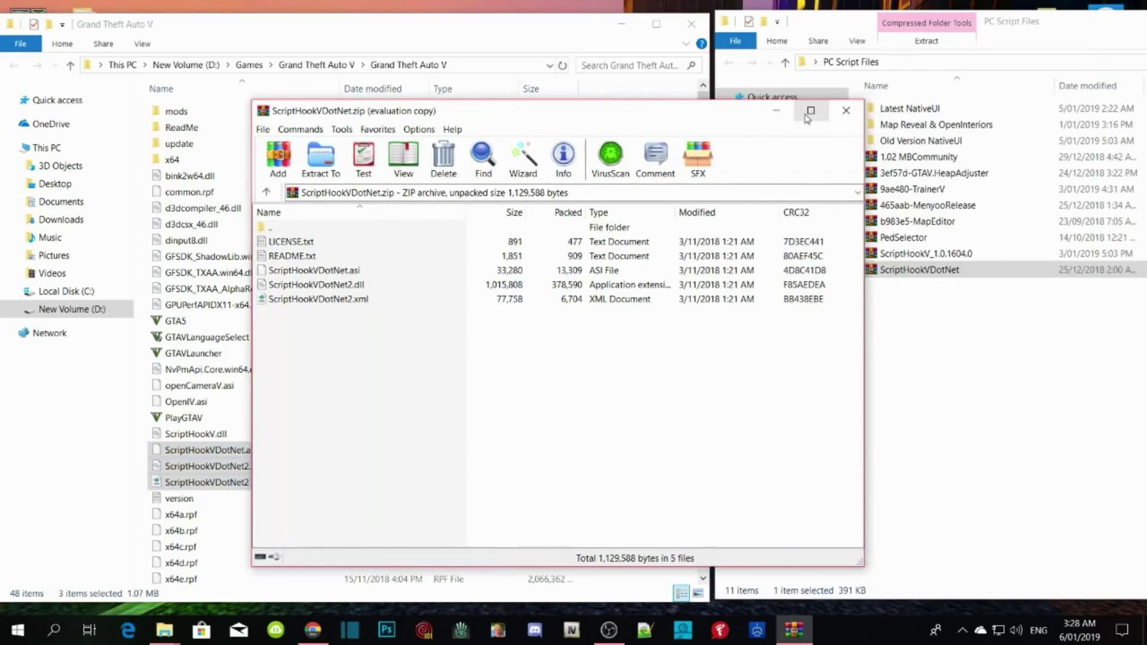
left_click(845, 110)
left_click(923, 334)
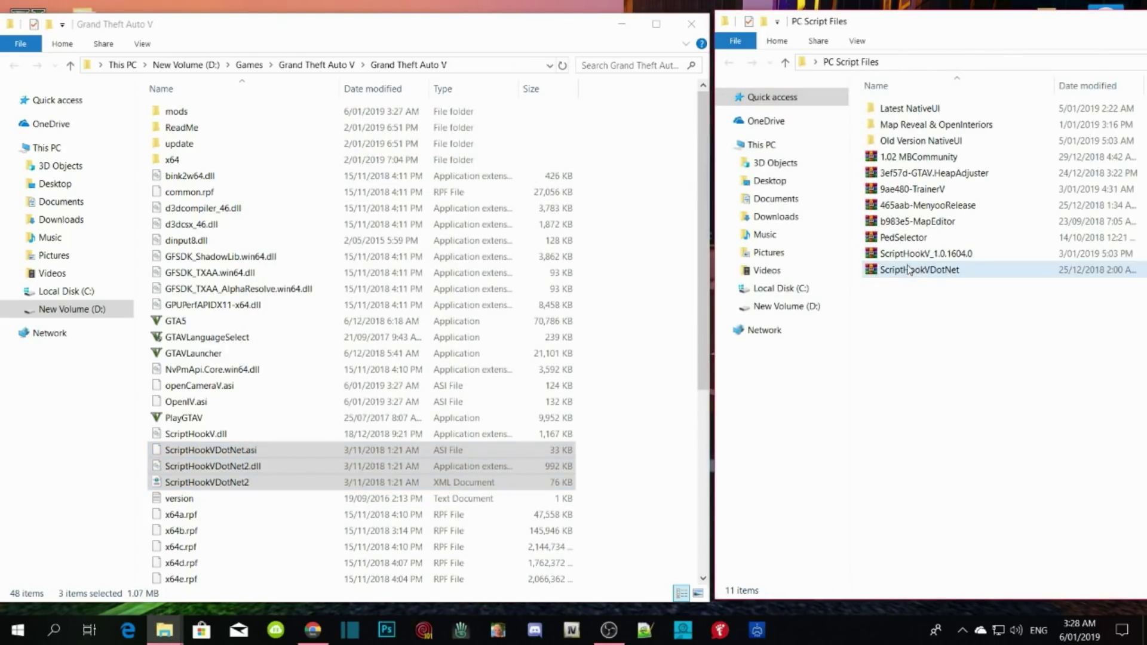
Step: Open the 9ae480-TrainerV archive in WinRAR and dismiss the licence reminder
left_click(908, 190)
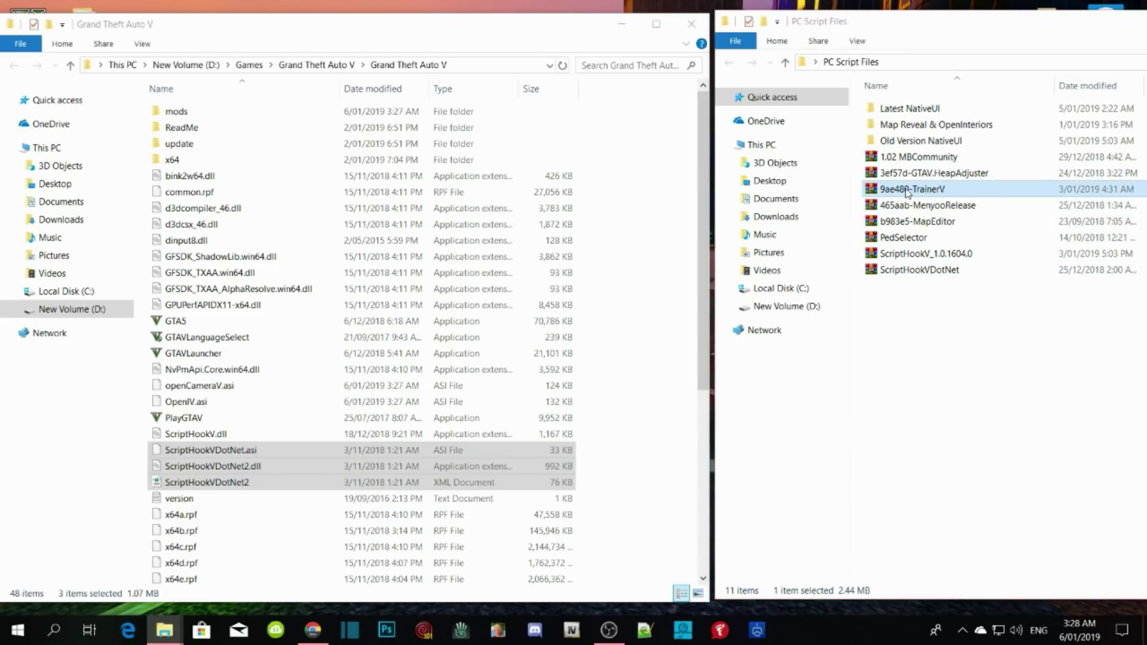
double_click(908, 190)
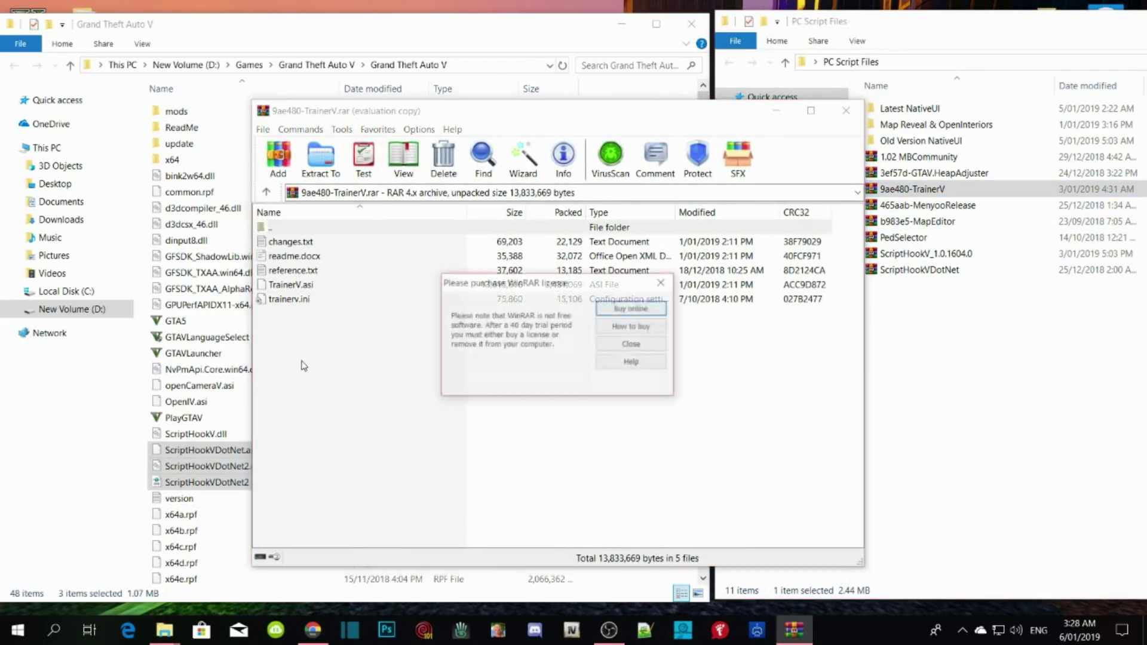
left_click(660, 283)
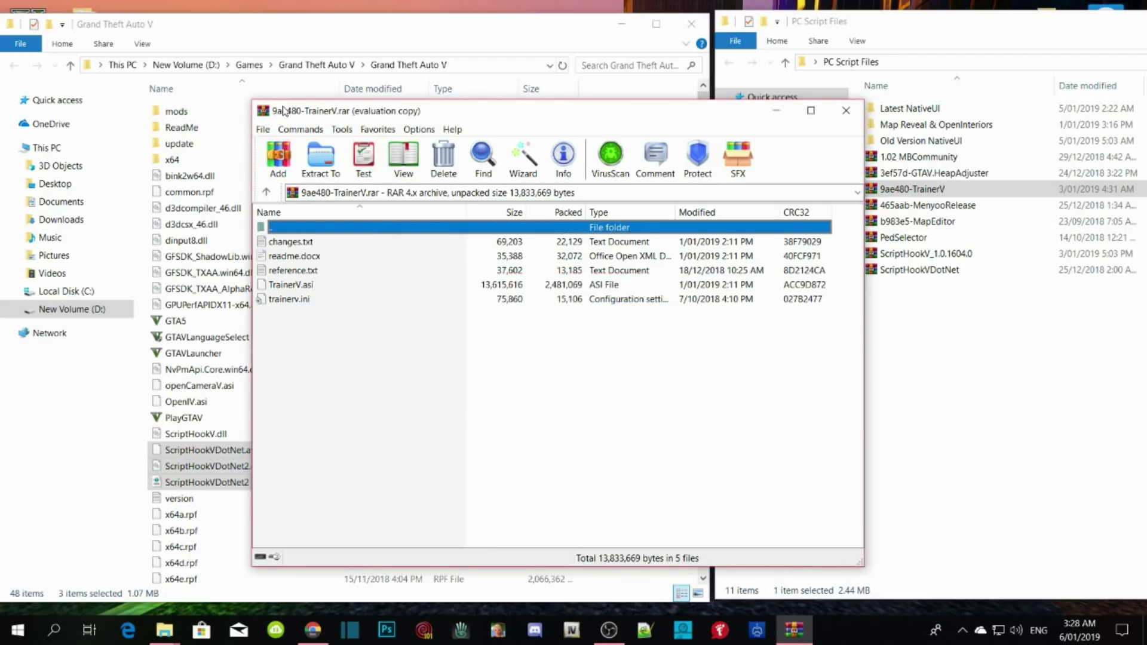
left_click_drag(284, 111, 801, 114)
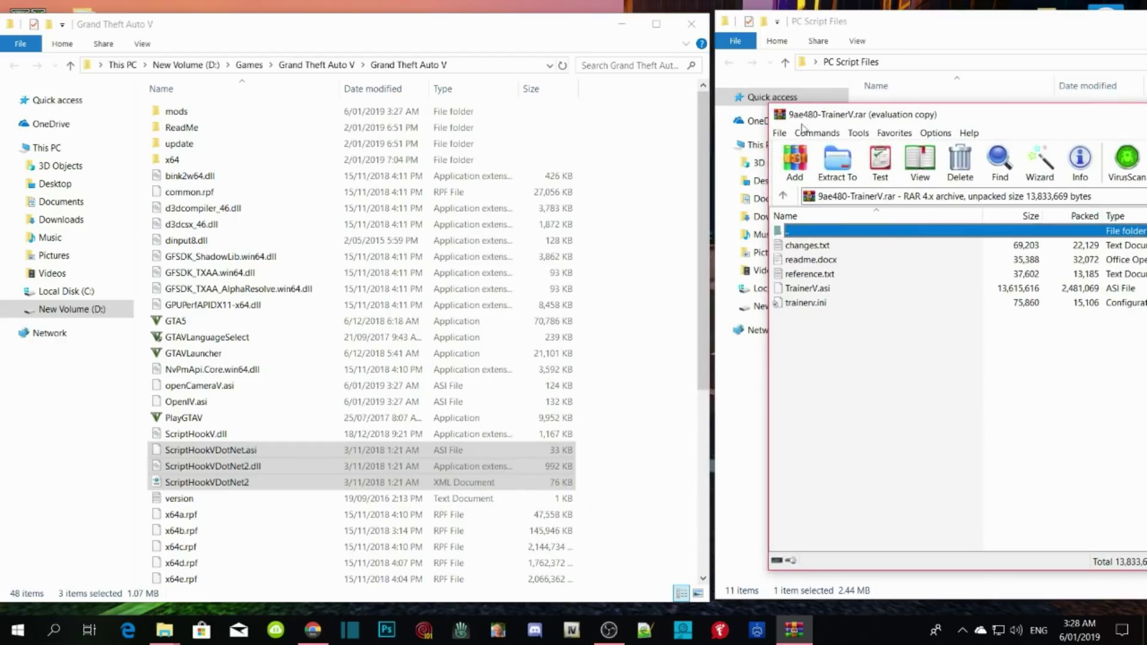
Step: Copy TrainerV.asi and trainerv.ini into the GTA V folder and close WinRAR
left_click(815, 395)
left_click_drag(826, 337, 808, 293)
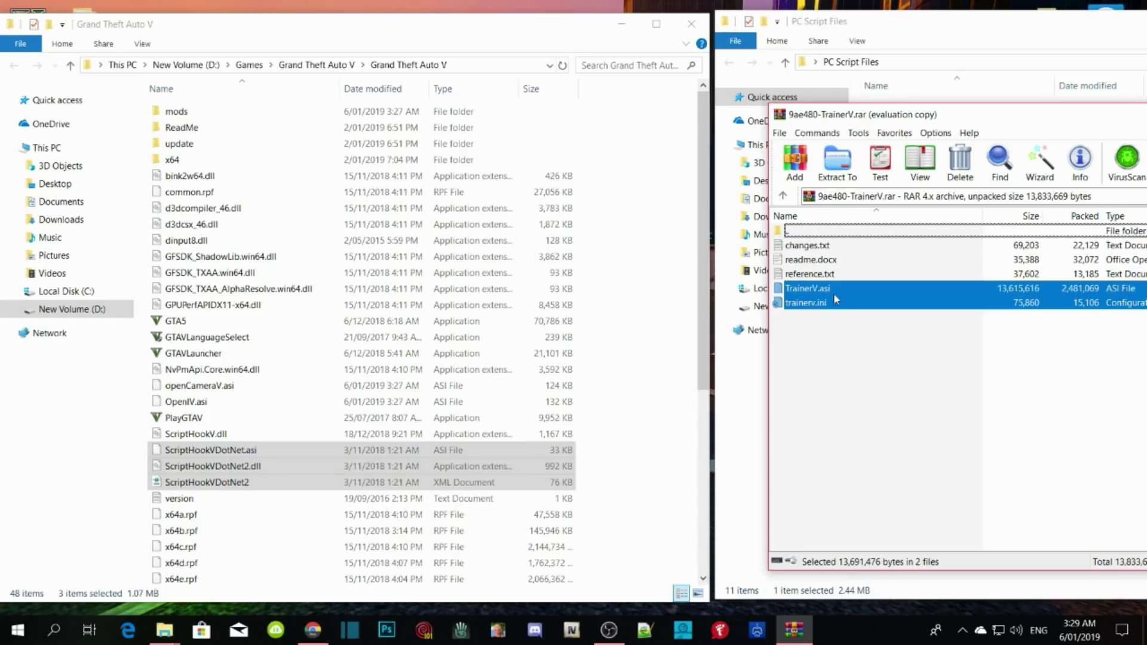
left_click_drag(833, 296, 635, 234)
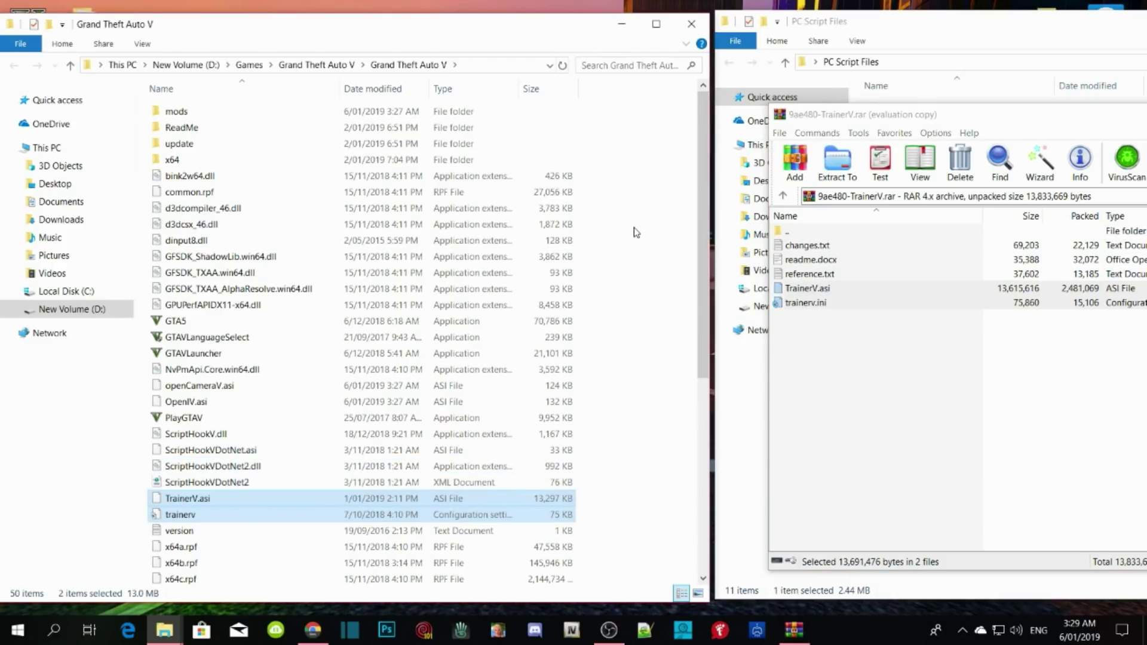
left_click_drag(901, 115, 380, 153)
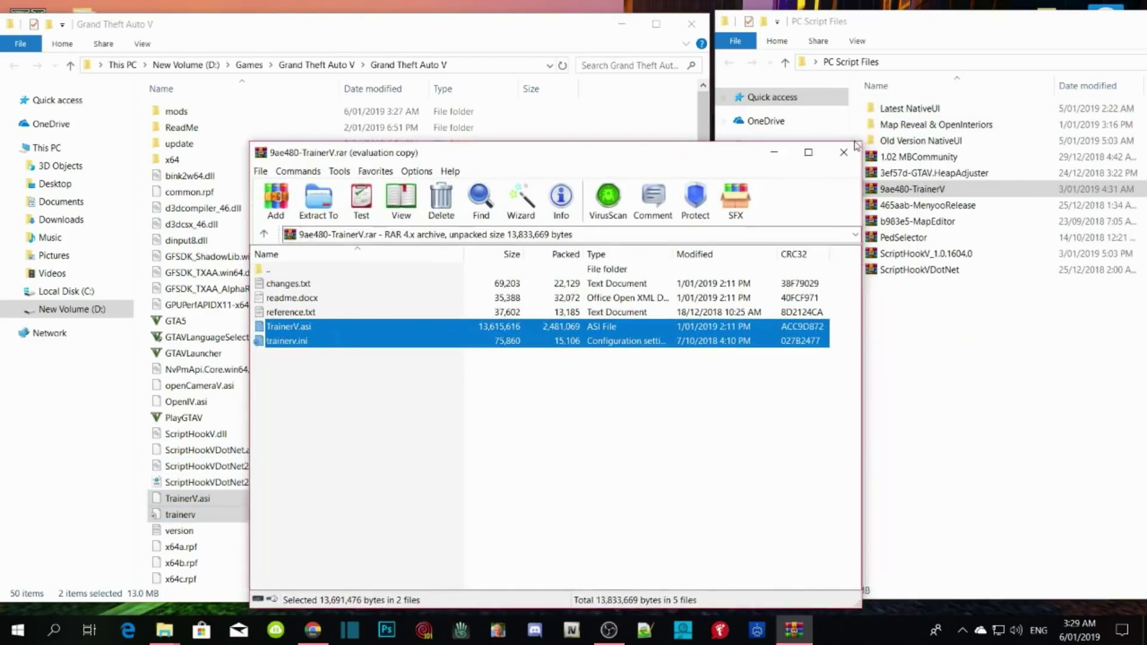
left_click(844, 152)
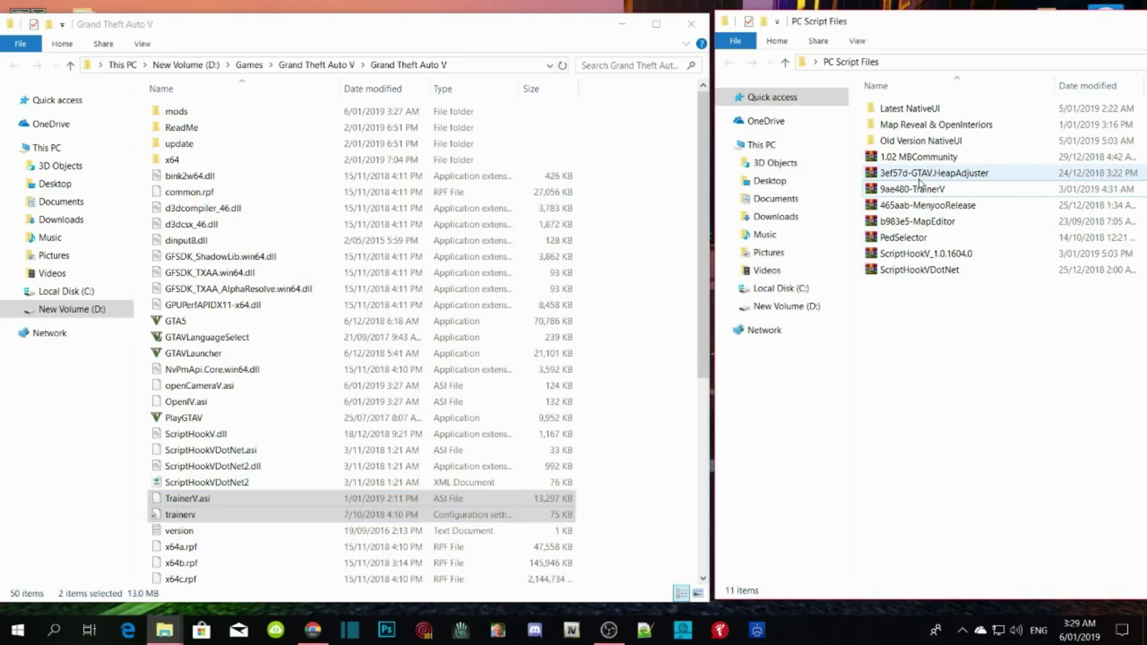
Step: Open the 465aab-MenyooRelease archive in WinRAR beside the game folder
double_click(927, 208)
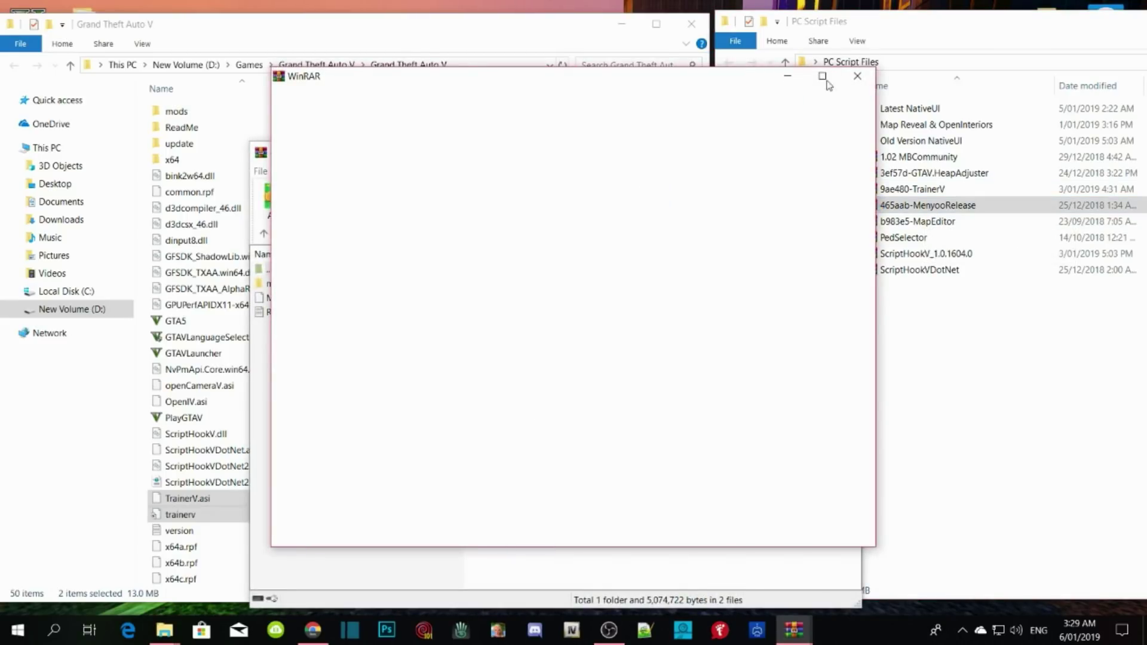
left_click(852, 78)
left_click_drag(299, 156, 781, 108)
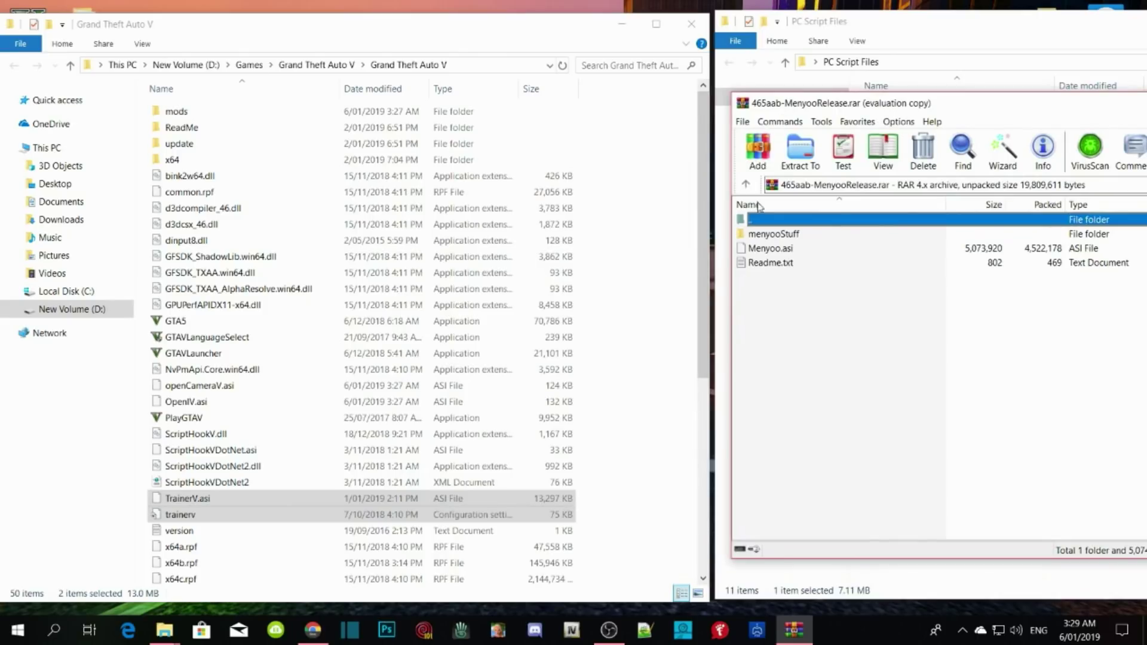
Step: Extract menyooStuff and Menyoo.asi into the GTA V folder and close the archive
left_click(783, 235)
left_click(782, 249, "ctrl")
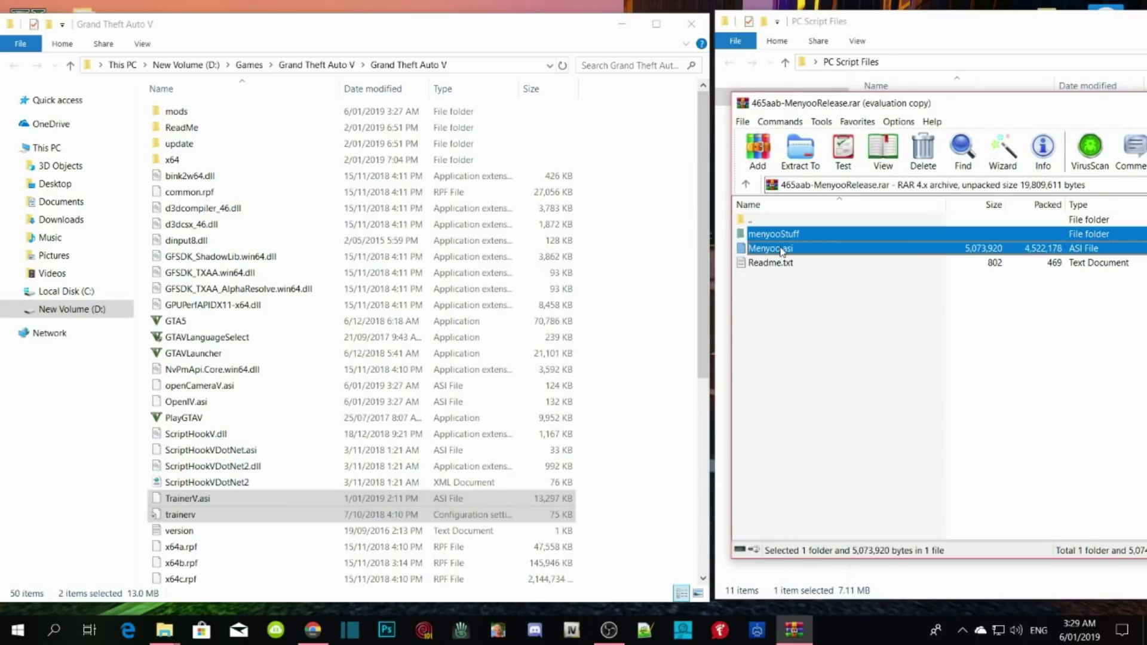
left_click_drag(781, 249, 635, 226)
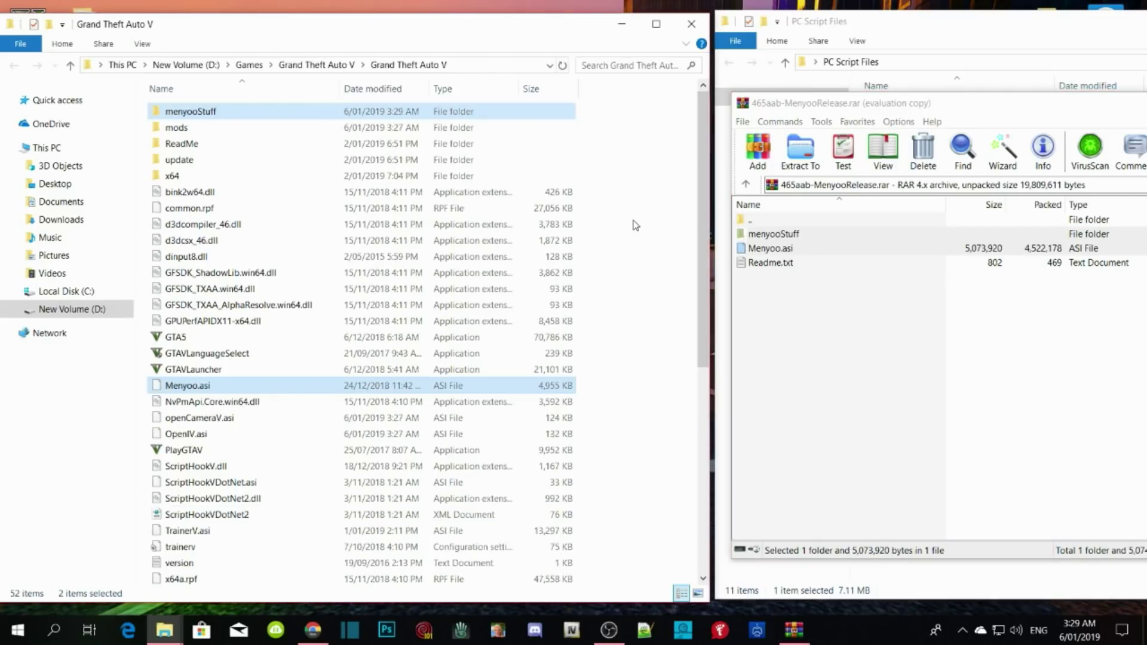
left_click_drag(1039, 113, 758, 137)
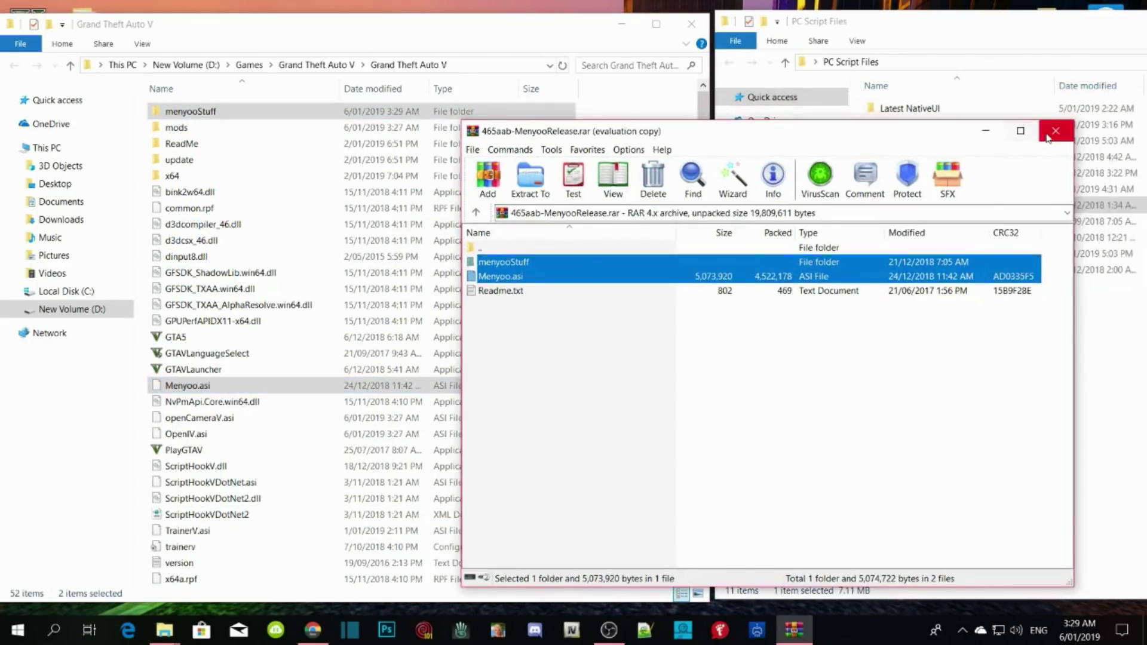
left_click(1052, 131)
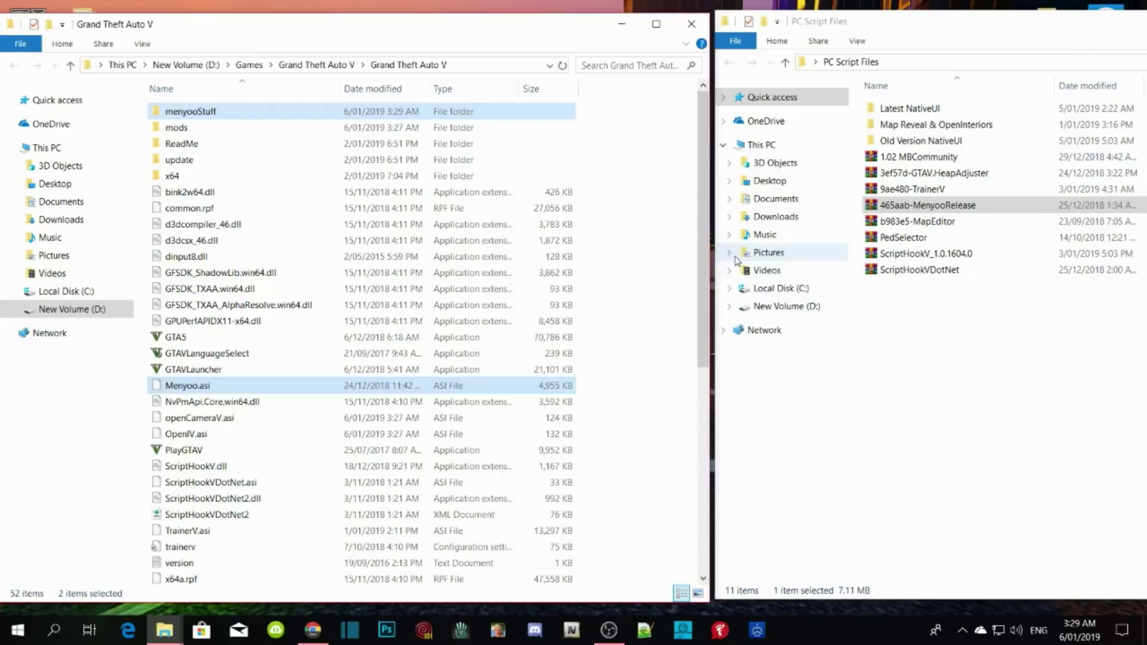
Step: Refresh the GTA V folder, create a new folder named scripts and open it
right_click(644, 193)
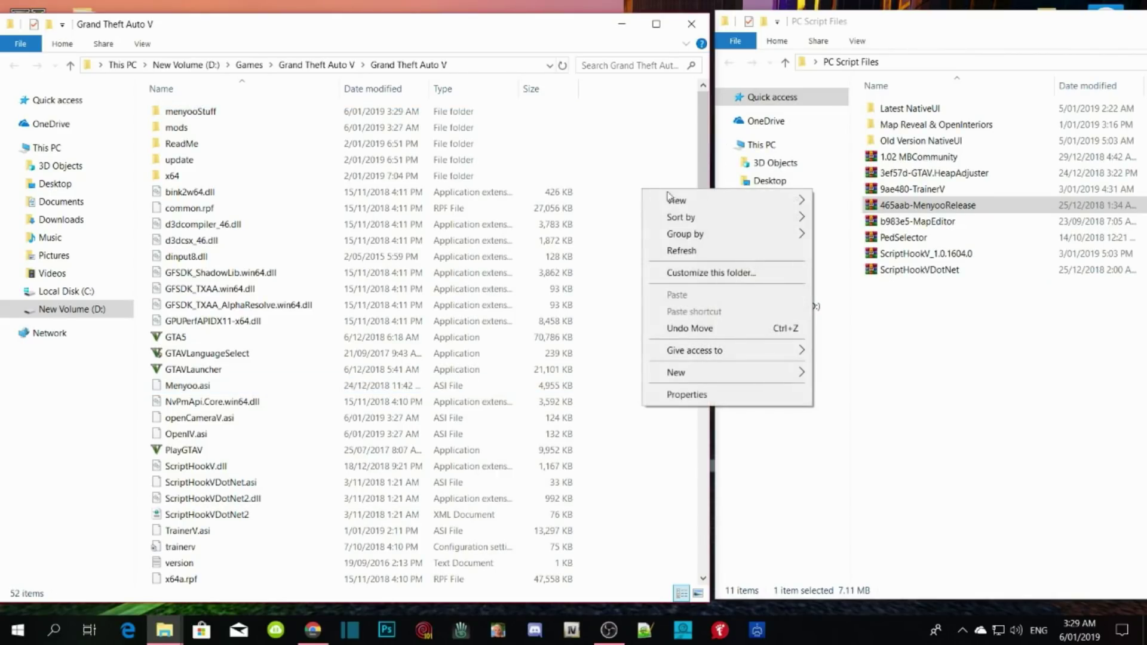
left_click(686, 250)
right_click(632, 178)
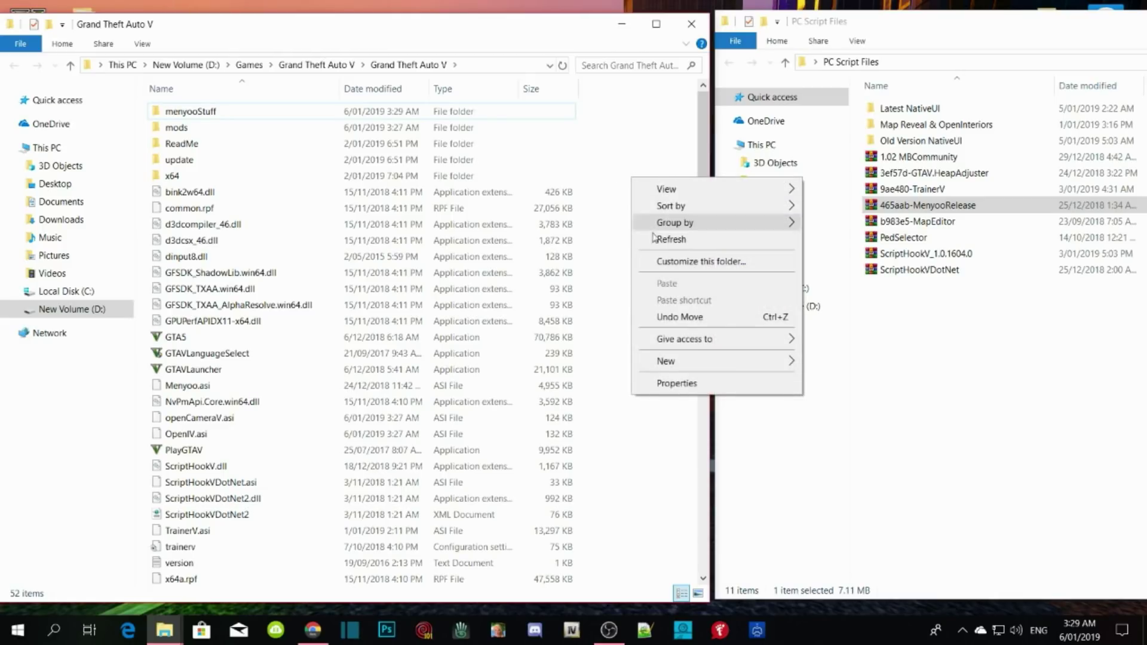
mouse_move(664, 359)
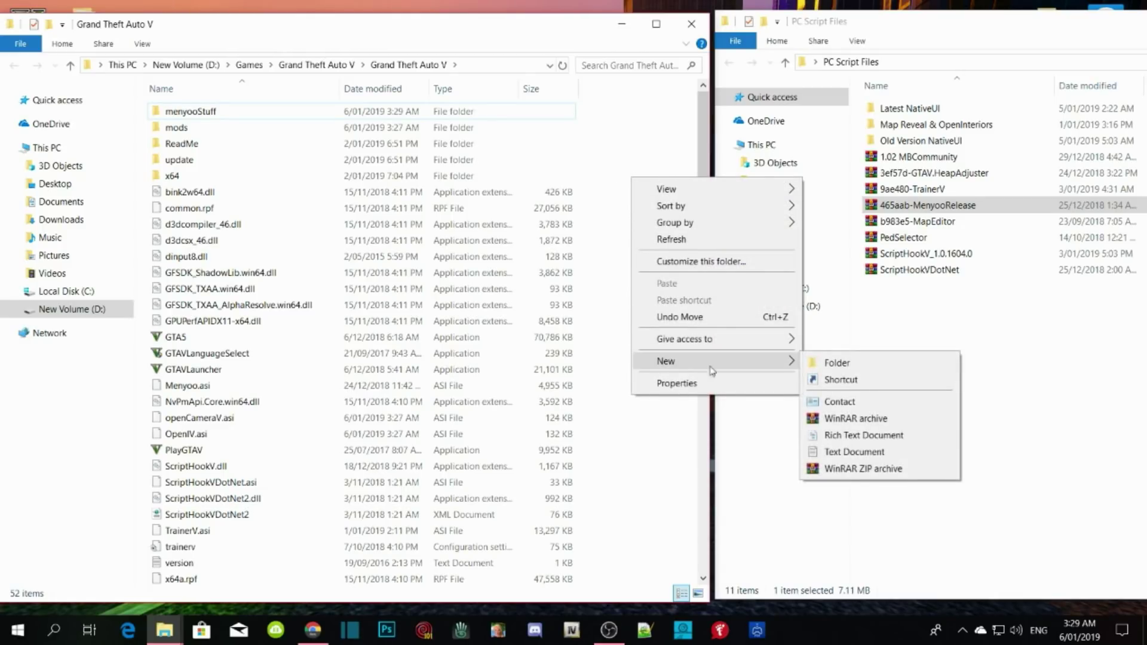
left_click(832, 365)
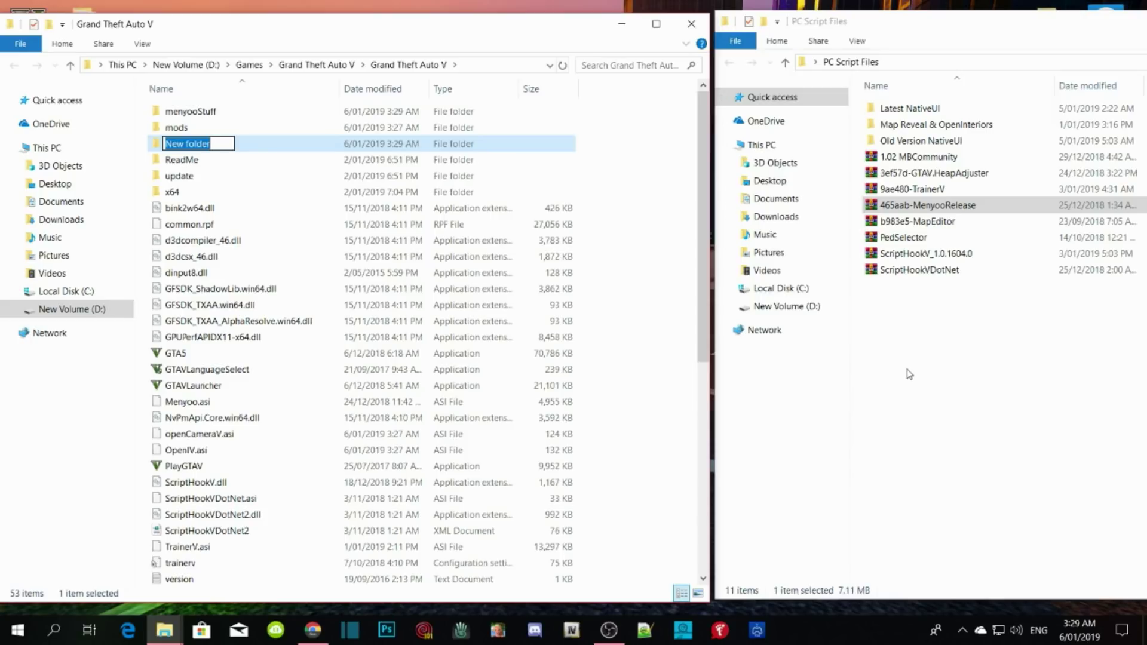
type("scripts")
key("Return")
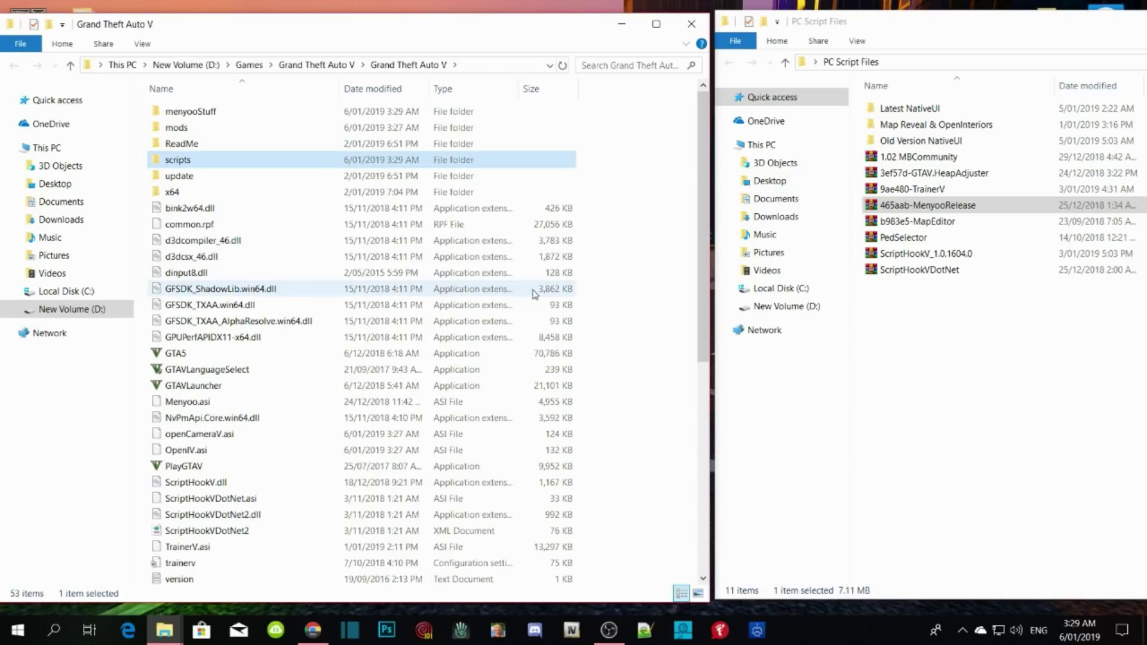
double_click(177, 160)
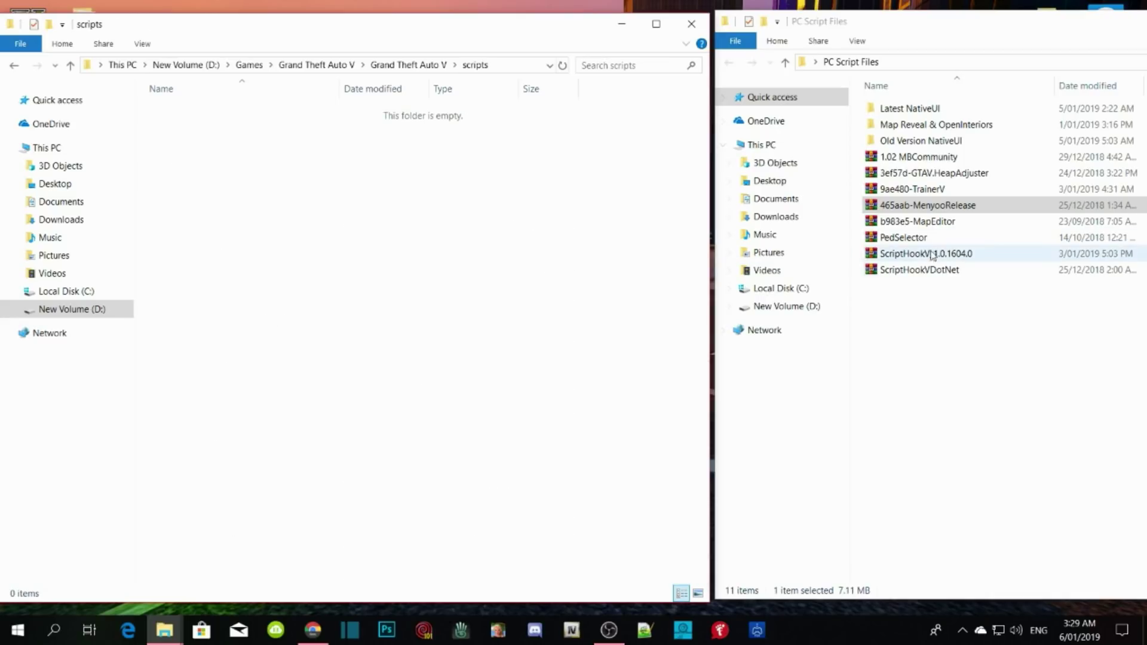
Step: Extract NativeUI.dll from the Latest NativeUI archive into the scripts folder and close WinRAR
double_click(915, 113)
double_click(904, 114)
left_click_drag(493, 262, 263, 183)
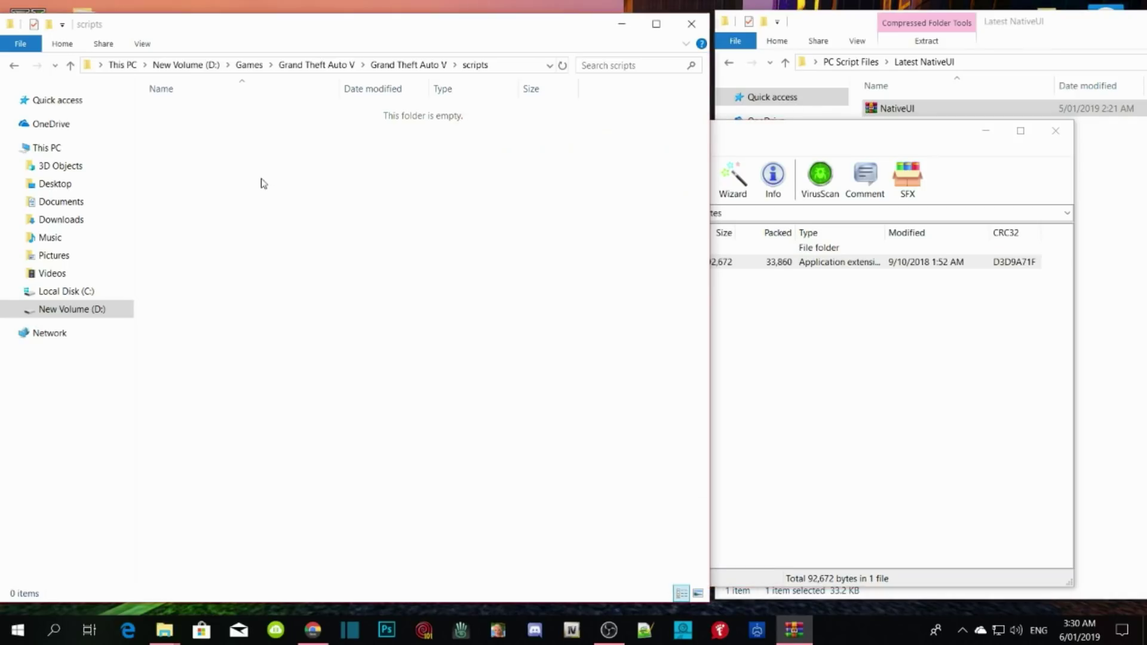
left_click(998, 385)
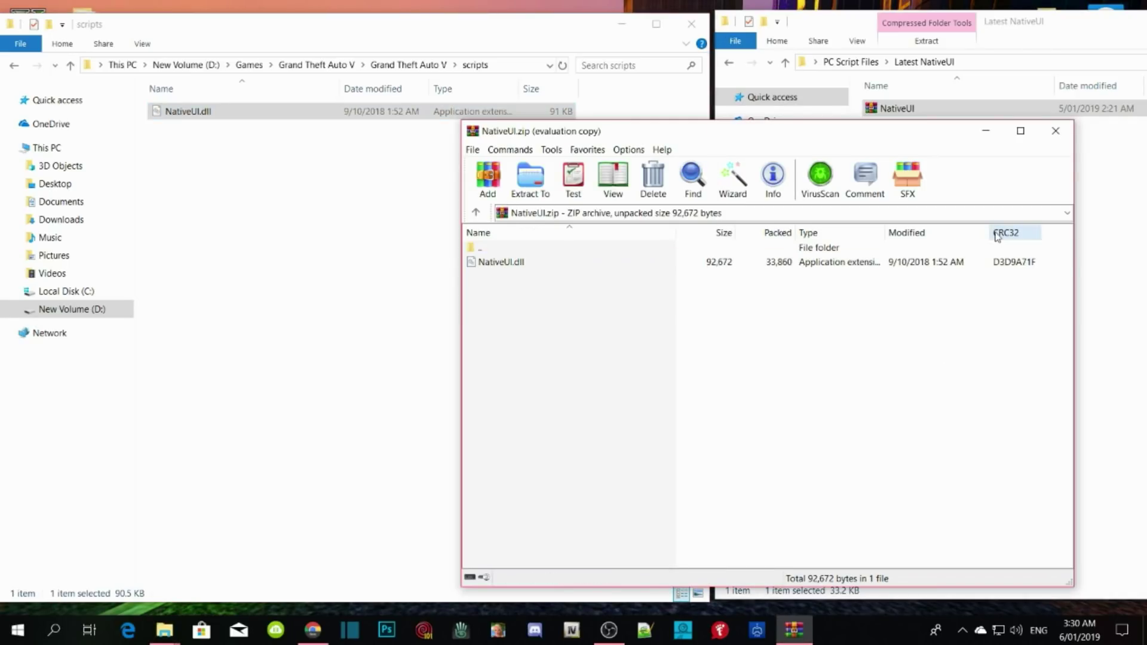
left_click(1059, 140)
Step: Close the PC Script Files window and open the Executive Business folder beside scripts
left_click(729, 62)
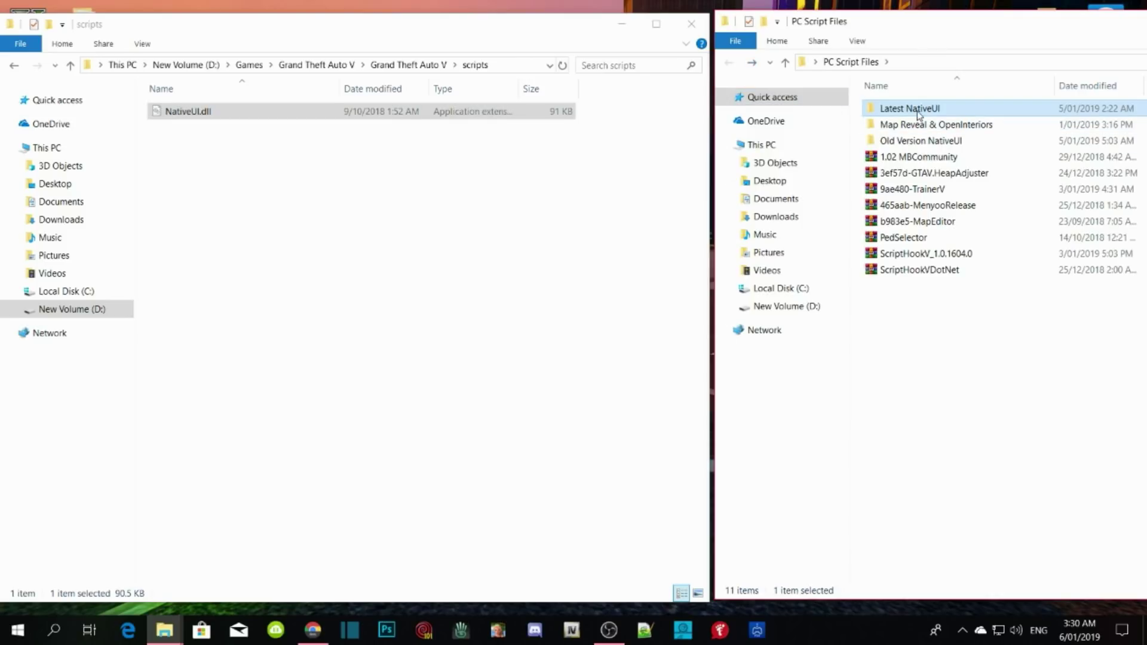
left_click(923, 143)
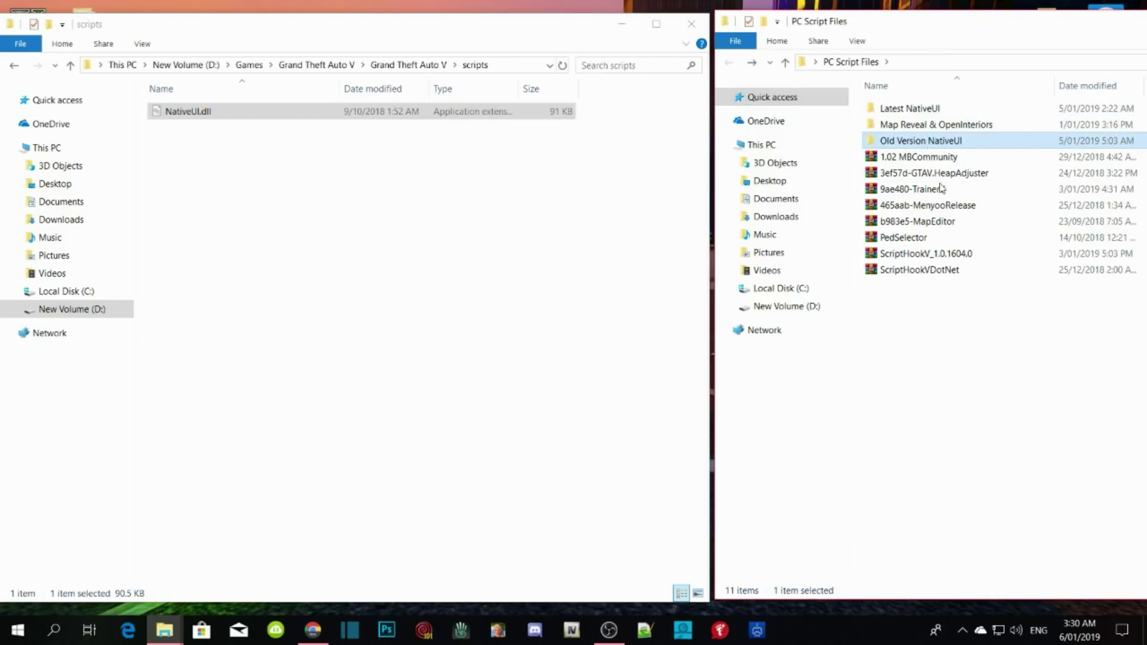
left_click(1006, 400)
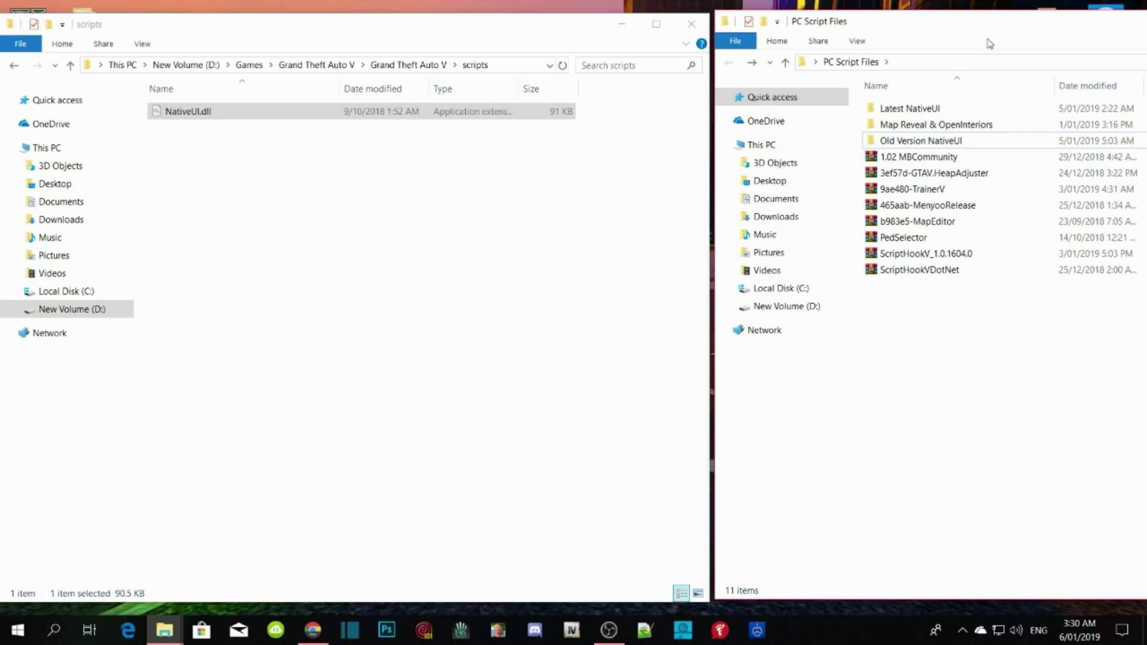
left_click_drag(1009, 27, 737, 64)
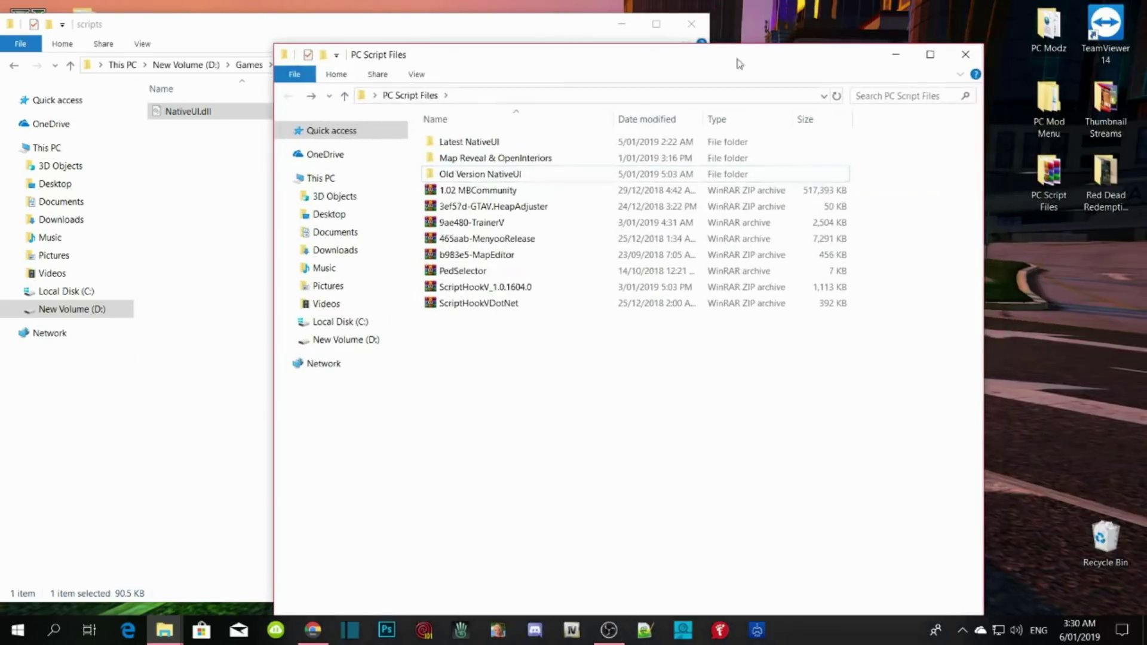
left_click(964, 54)
left_click_drag(236, 27, 503, 22)
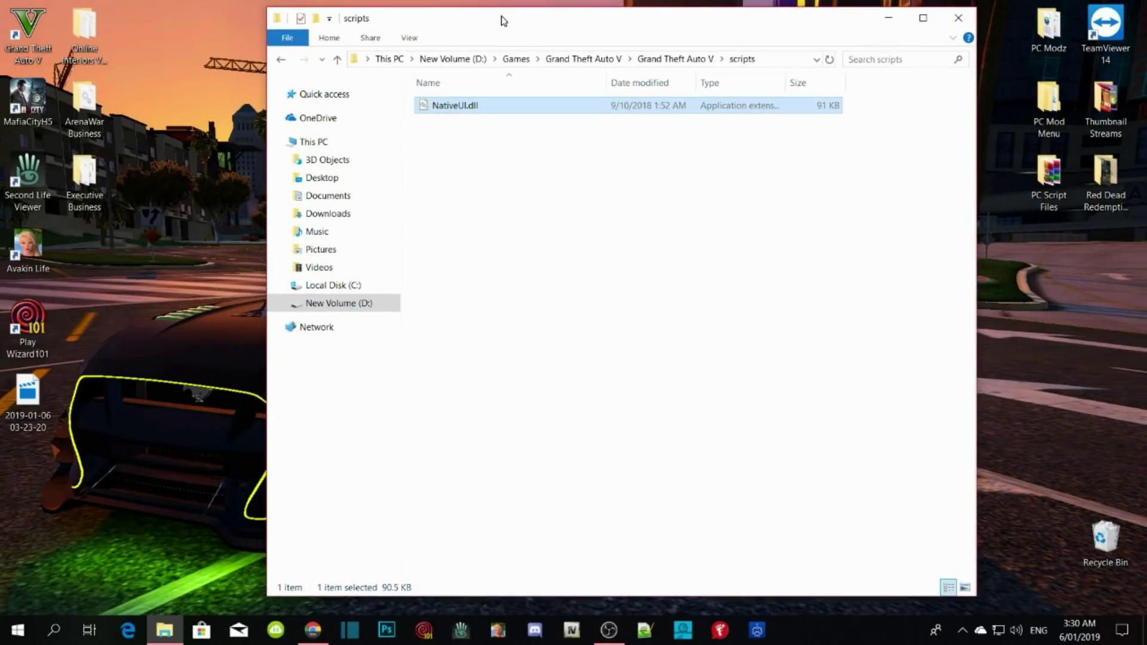
double_click(85, 176)
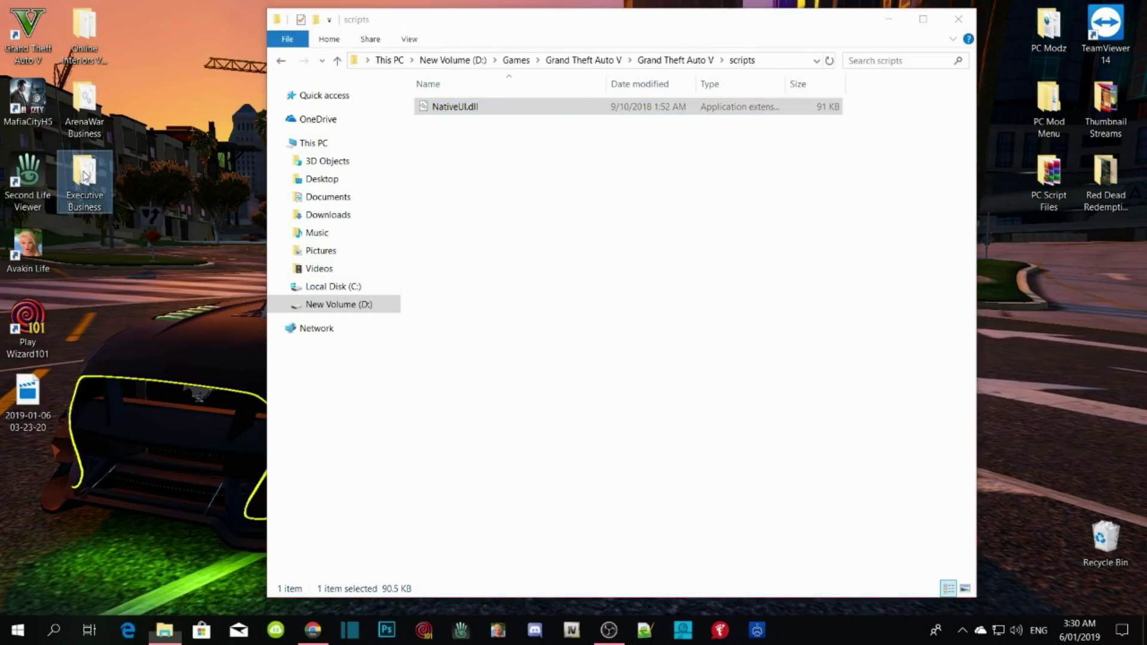
left_click_drag(472, 21, 696, 26)
Step: Arrange the scripts and Executive Business windows side by side, clearing selections
left_click_drag(470, 33, 215, 25)
left_click(868, 260)
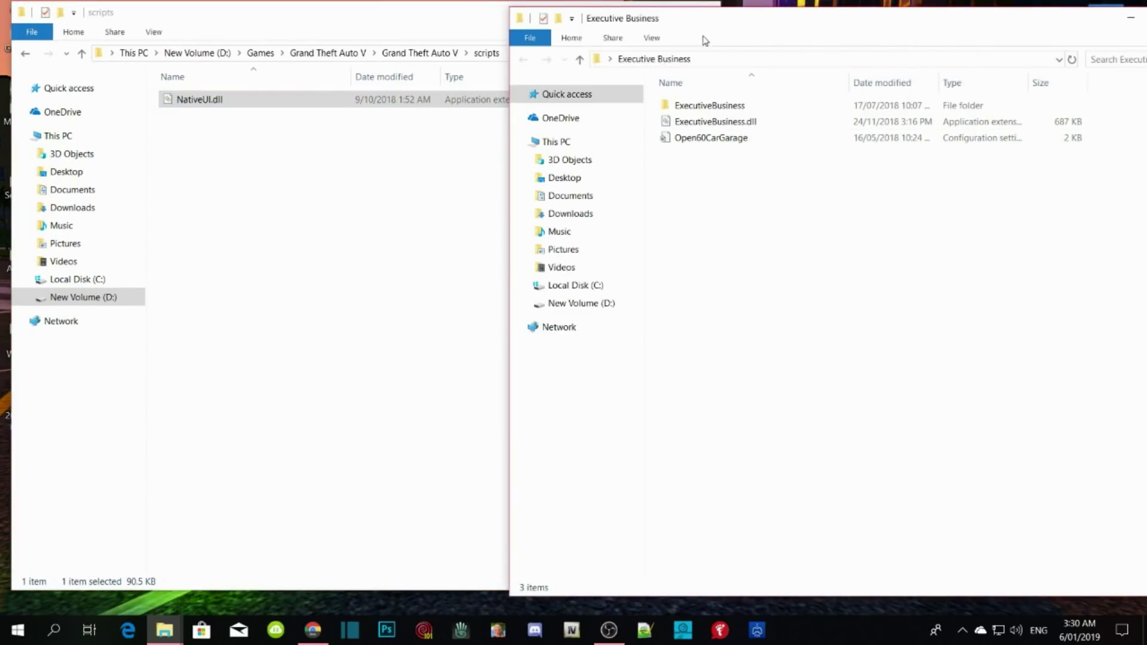
left_click_drag(720, 19, 942, 13)
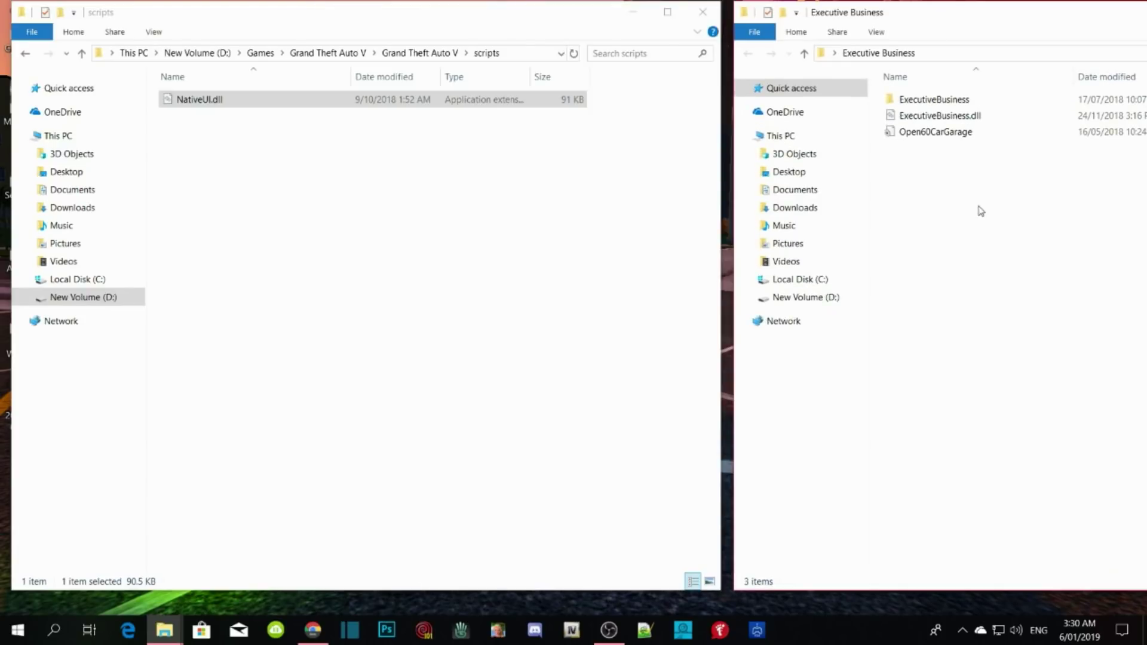
left_click_drag(1020, 245, 370, 236)
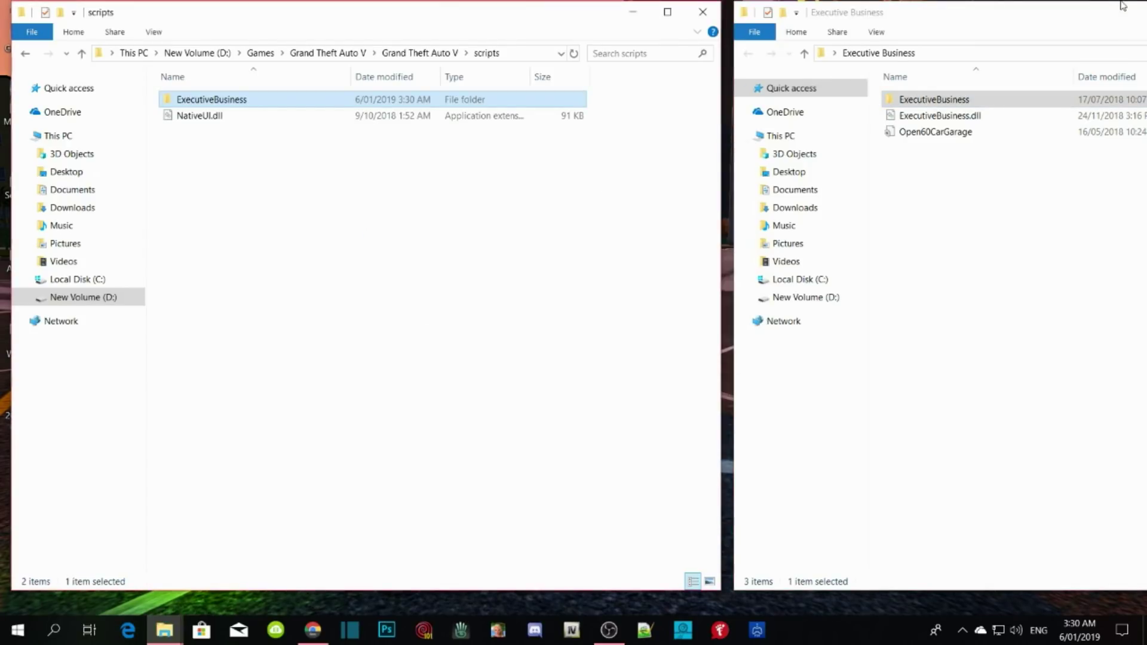
left_click(1059, 17)
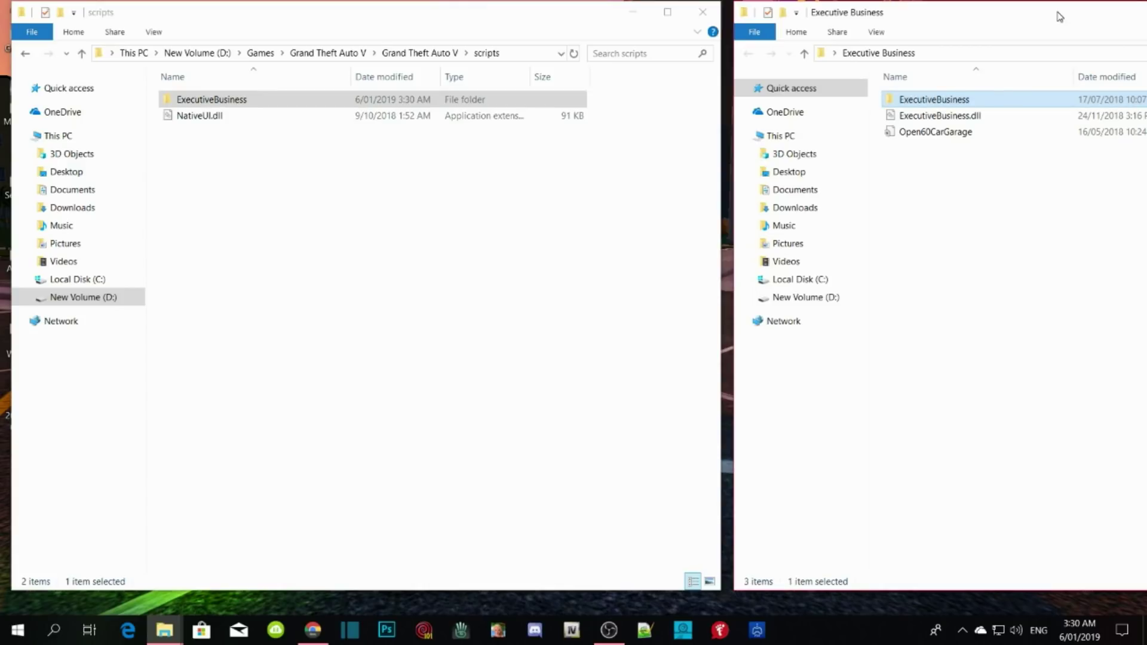
left_click(359, 321)
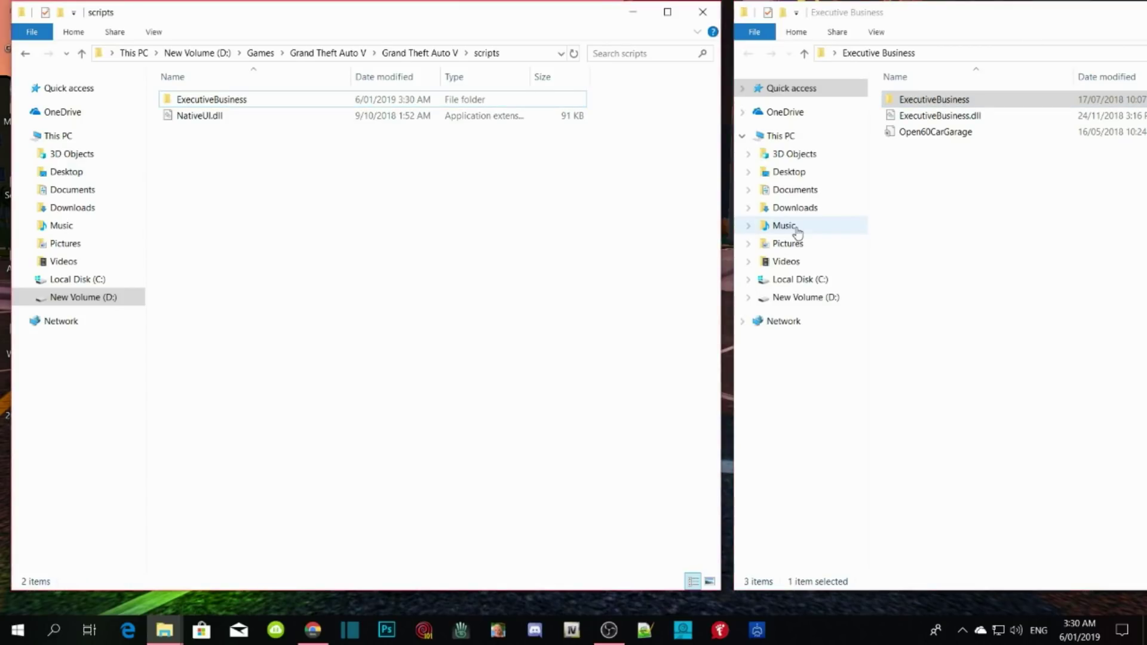
left_click(1029, 238)
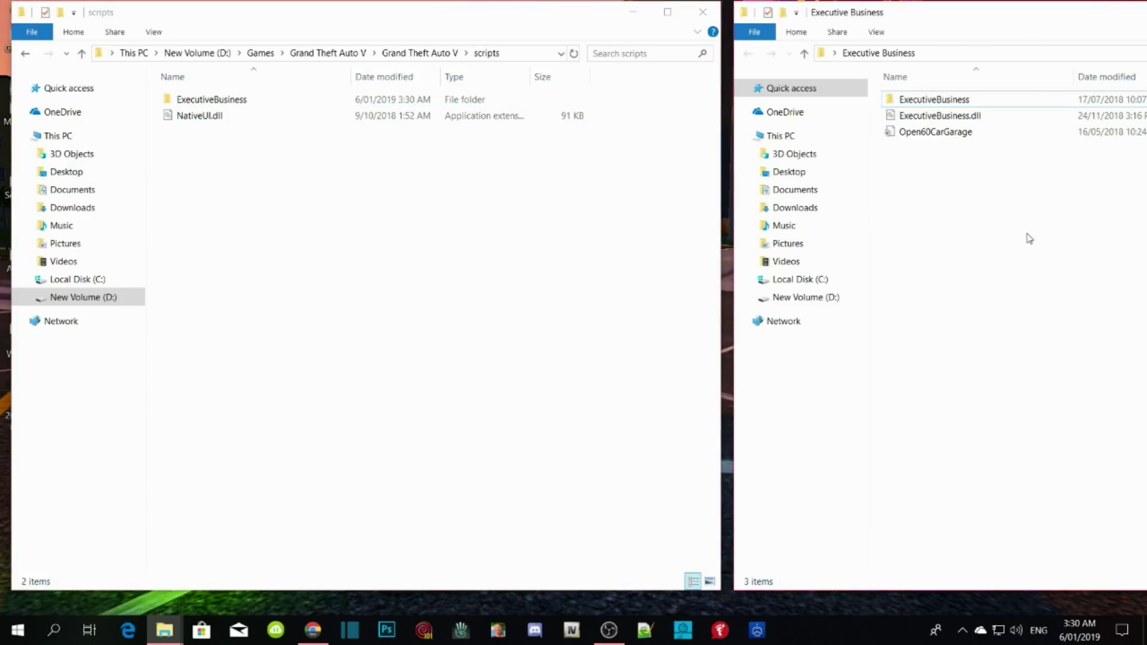
Step: Copy the ExecutiveBusiness folder, ExecutiveBusiness.dll and Open60CarGarage into scripts, overwriting existing files
left_click_drag(1052, 239, 883, 95)
left_click_drag(975, 115, 338, 284)
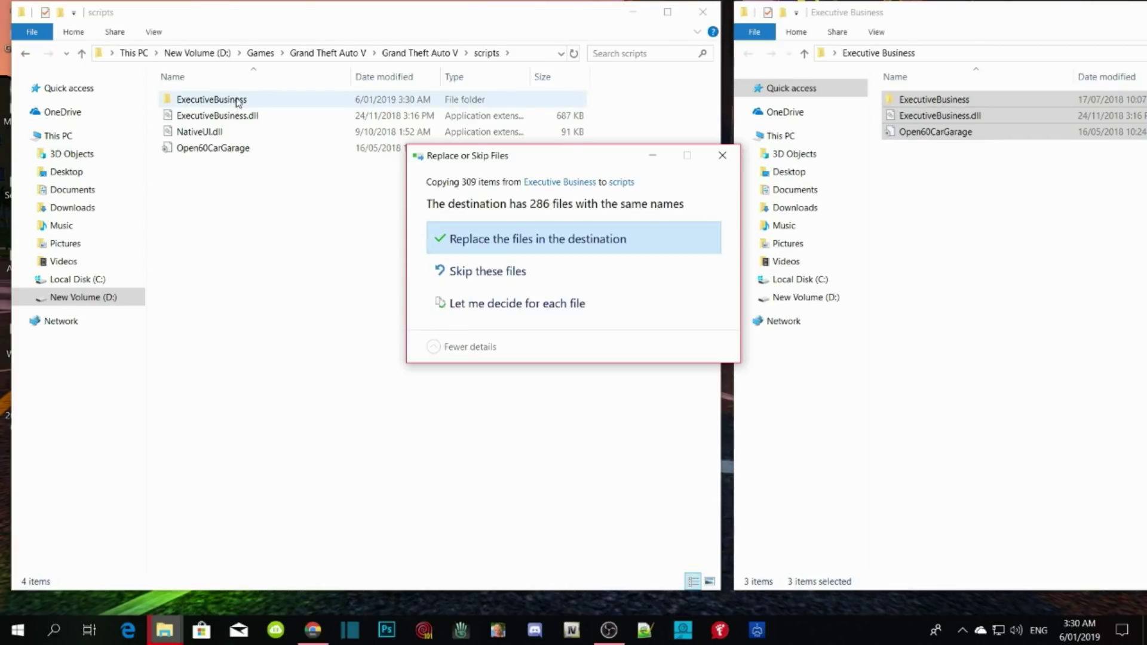
left_click(472, 236)
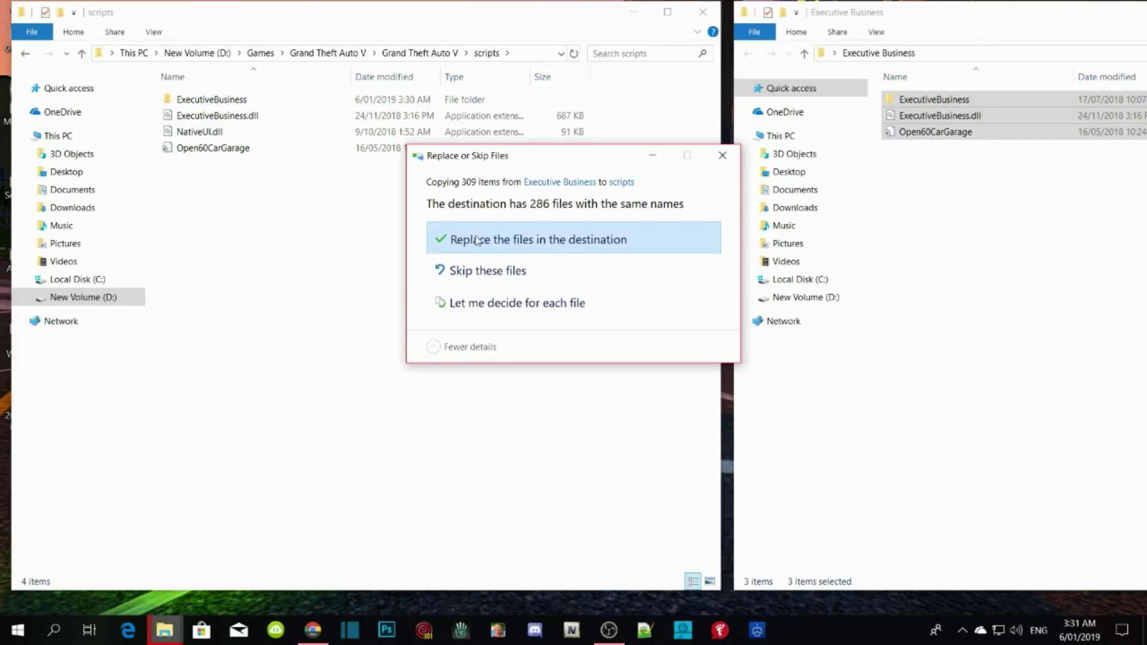
left_click(323, 242)
left_click(984, 336)
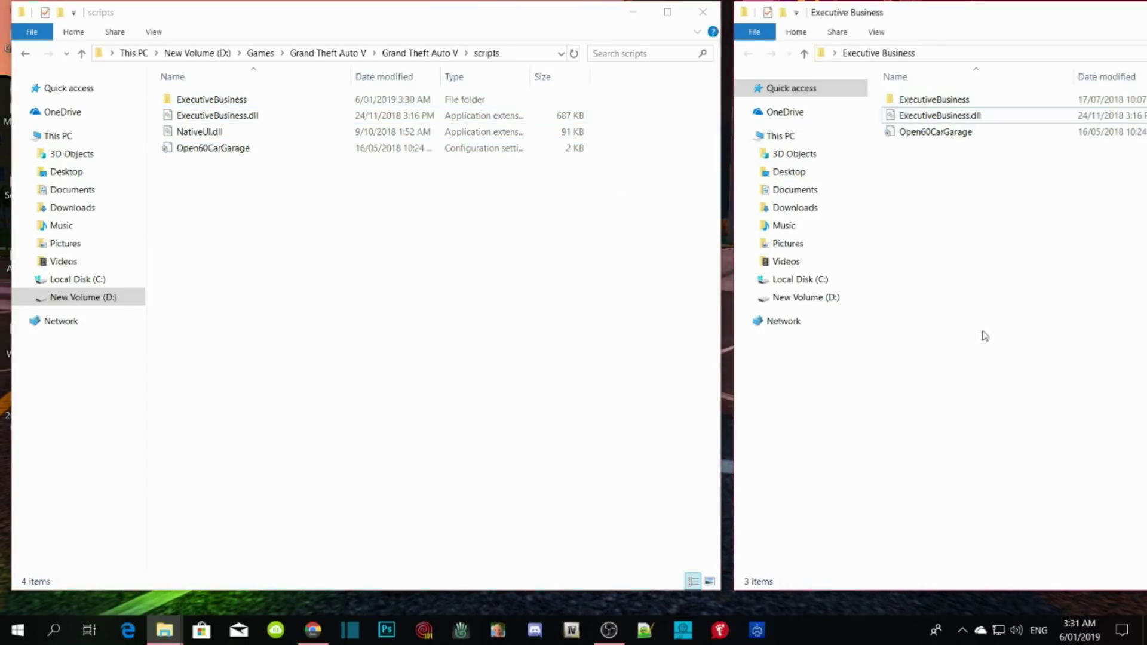
Step: Copy gtamp-reveal-full-map_v1_1.asi, OpenInteriors.asi and OpenInteriors into Grand Theft Auto V, then refresh it
left_click_drag(1031, 19, 420, 80)
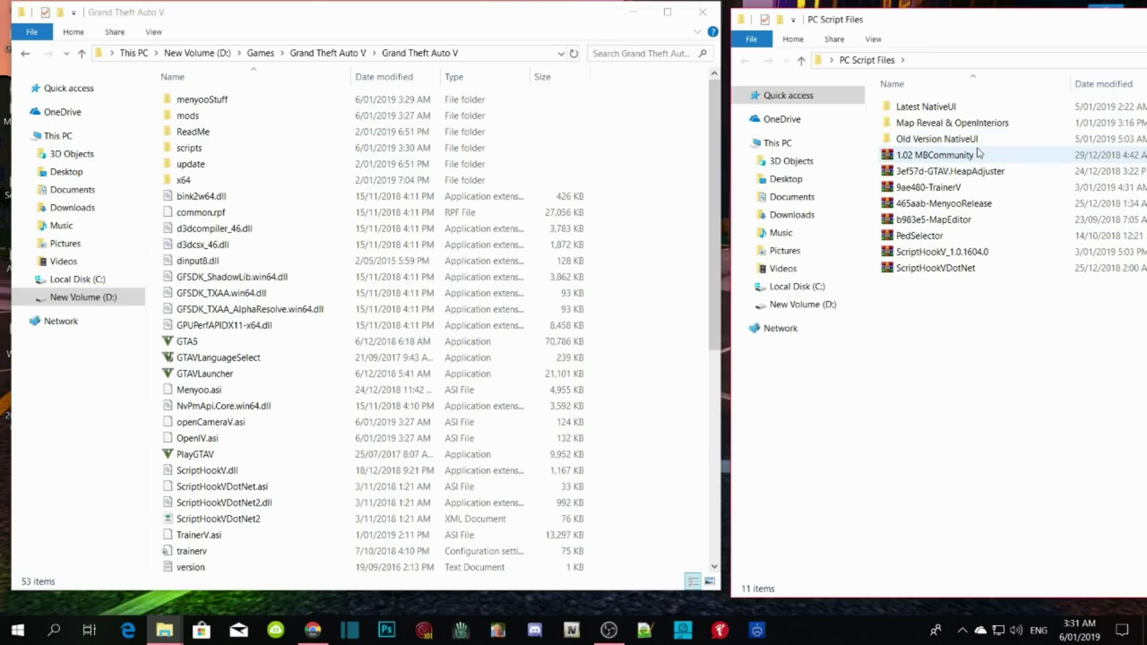
double_click(967, 123)
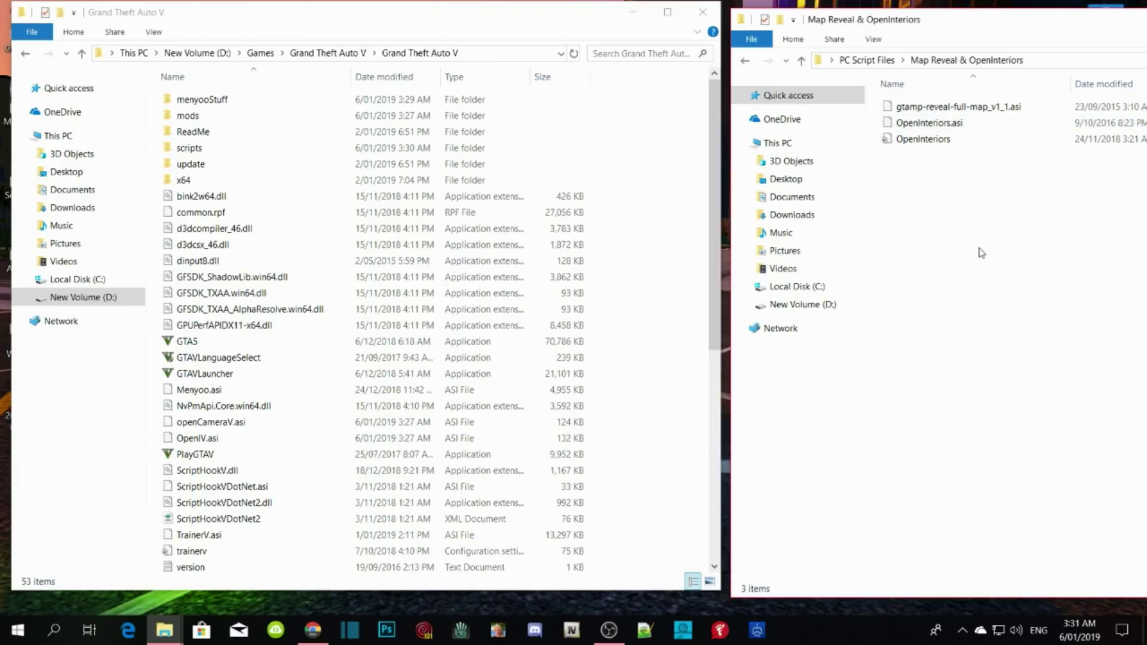
left_click_drag(985, 226, 660, 282)
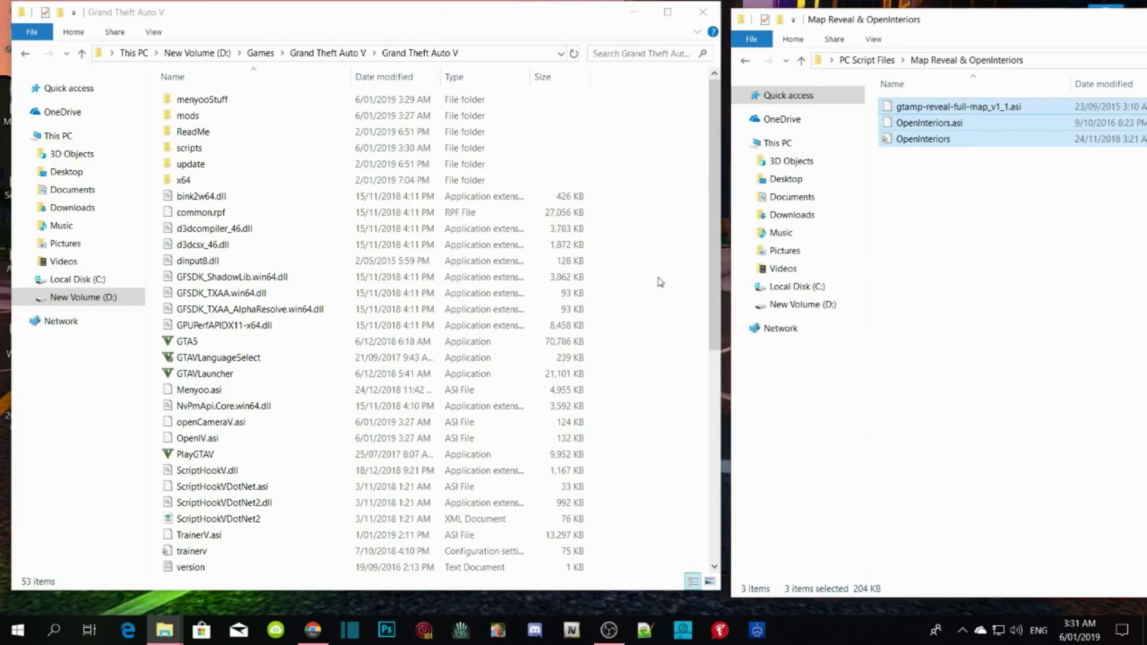
left_click_drag(1058, 25, 824, 48)
left_click(1061, 48)
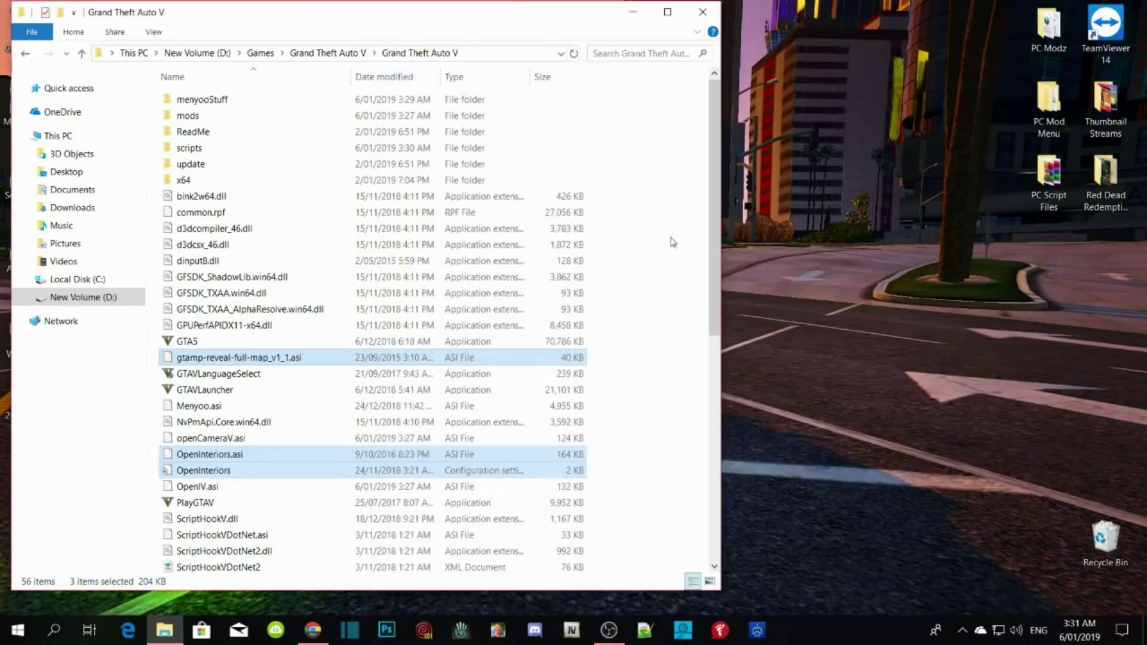
right_click(657, 163)
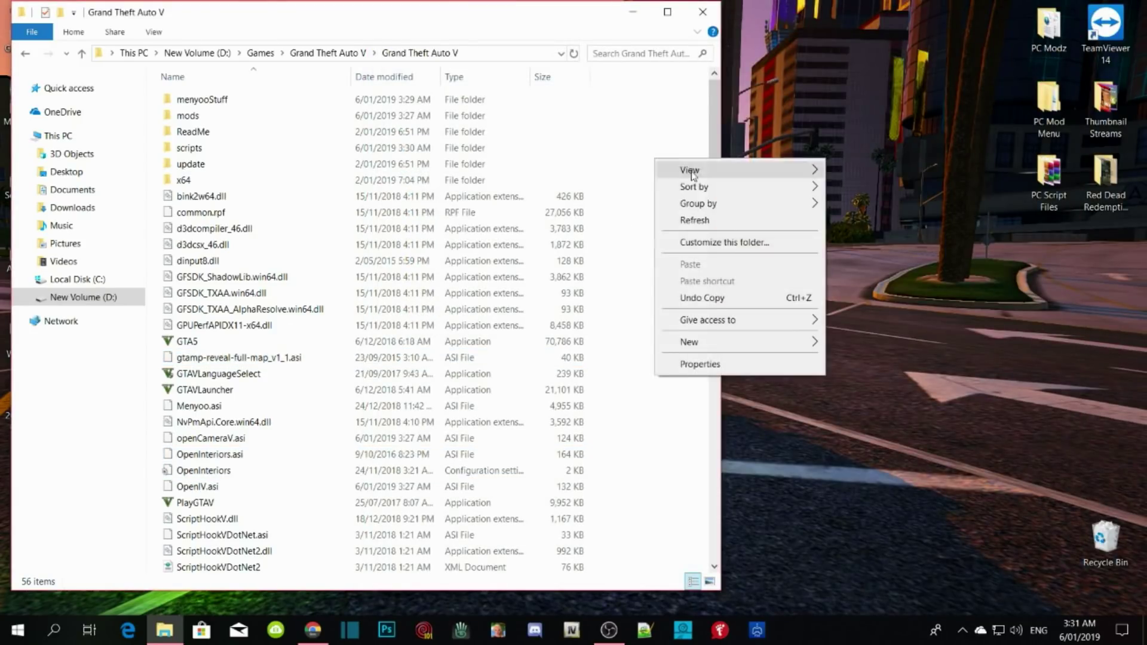
left_click(695, 222)
Step: Close the Grand Theft Auto V folder window and refresh the desktop from its context menu
left_click(701, 10)
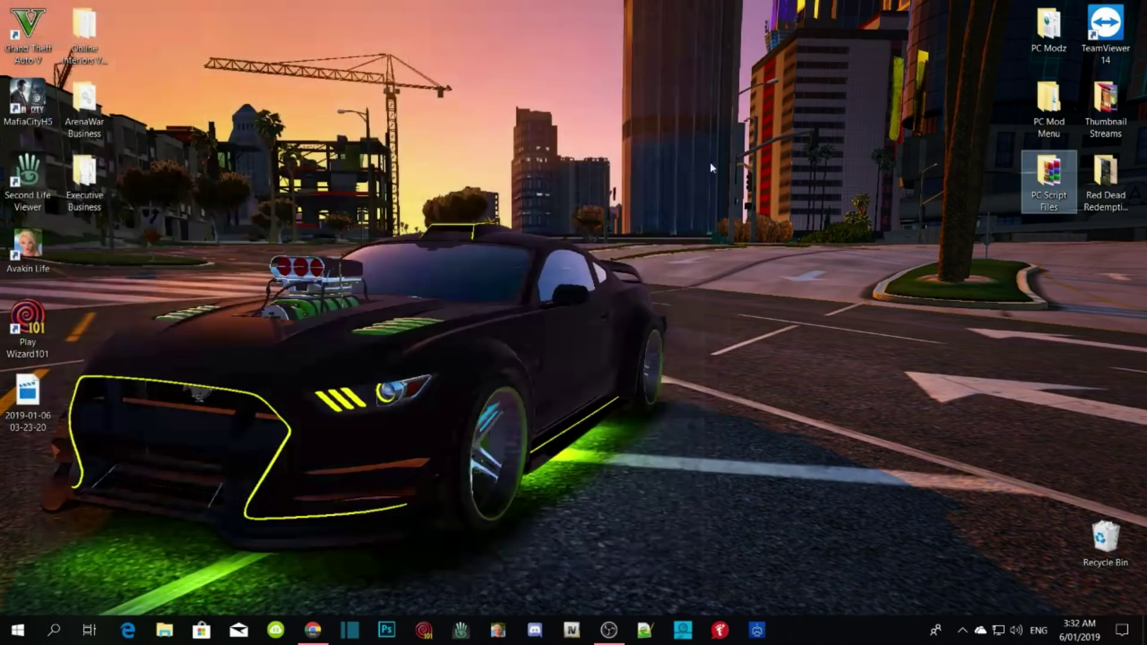
right_click(678, 77)
left_click(715, 126)
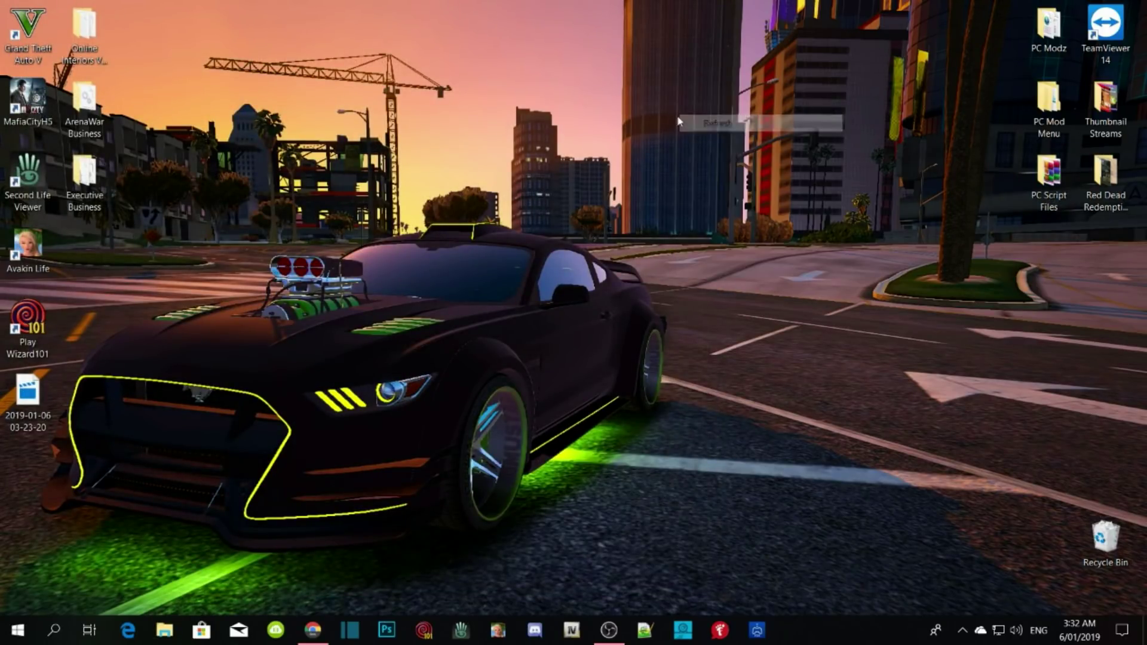
right_click(672, 92)
left_click(708, 138)
right_click(672, 89)
left_click(721, 136)
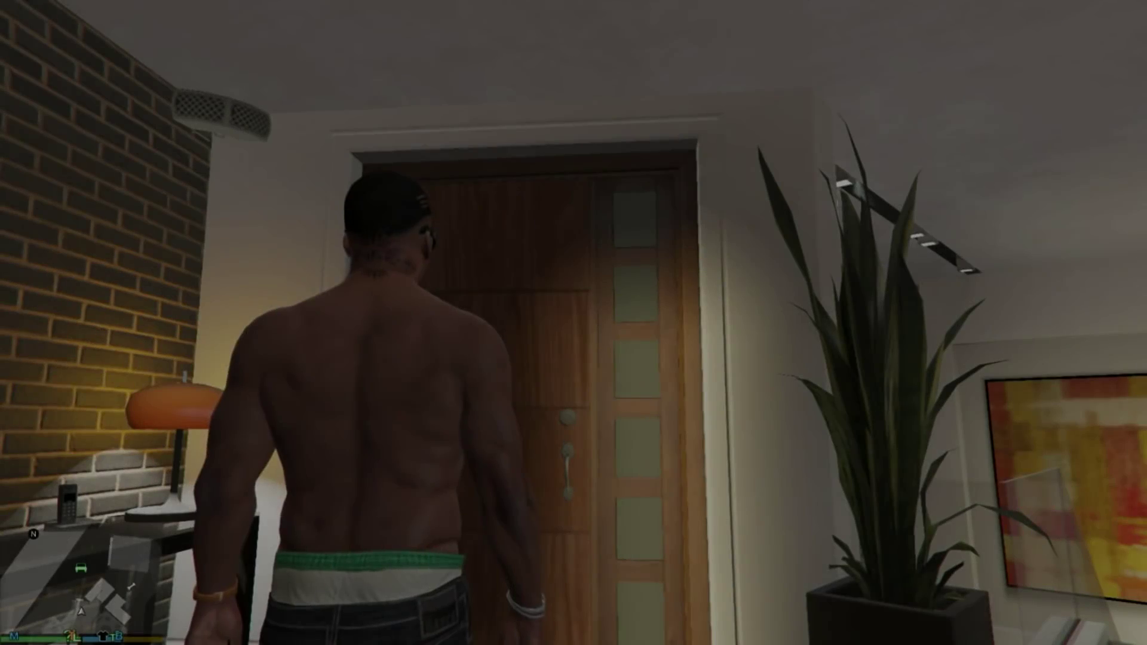
Step: Walk the character out of the apartment to the garage and open the trainer's Main Menu with F4
key("w")
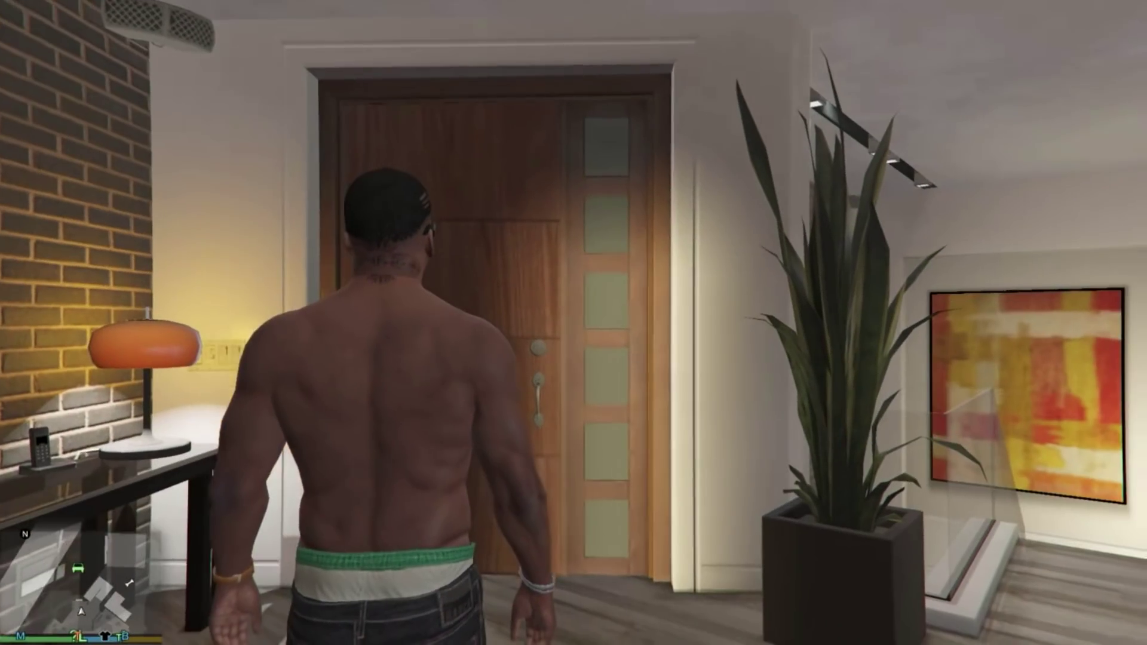
key("w")
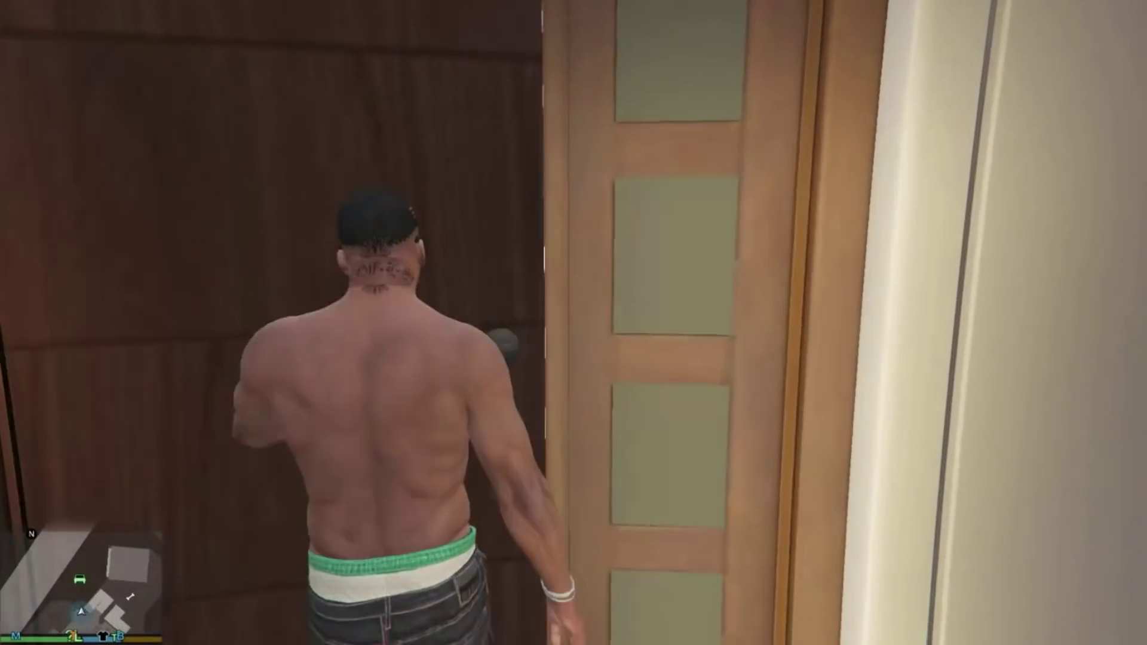
key("w")
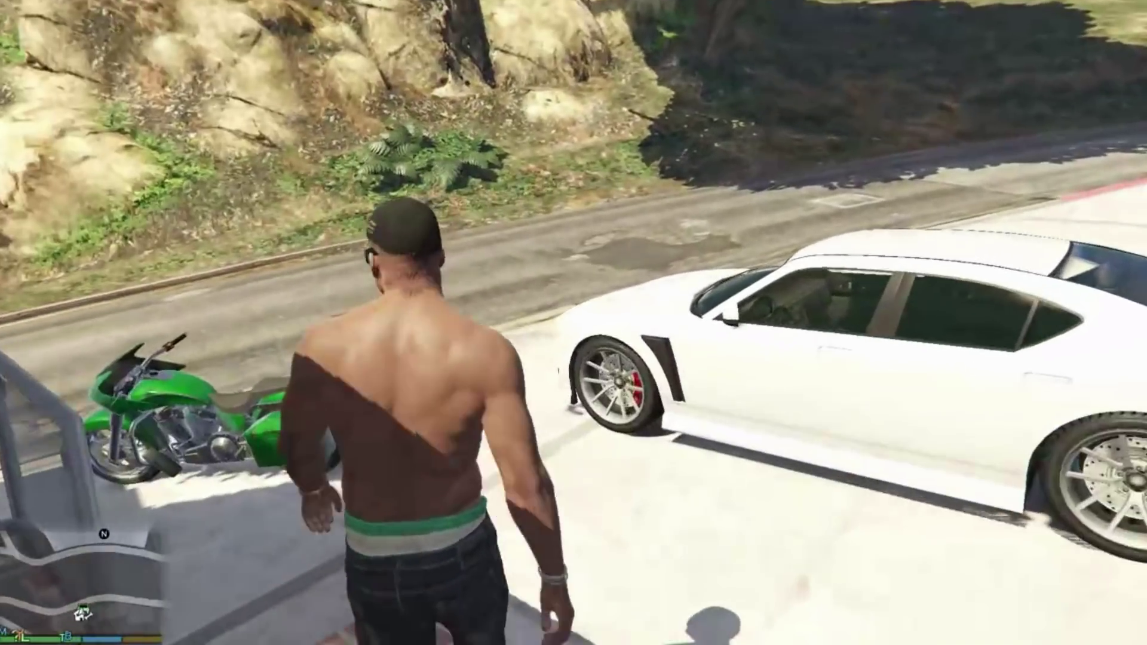
key("w")
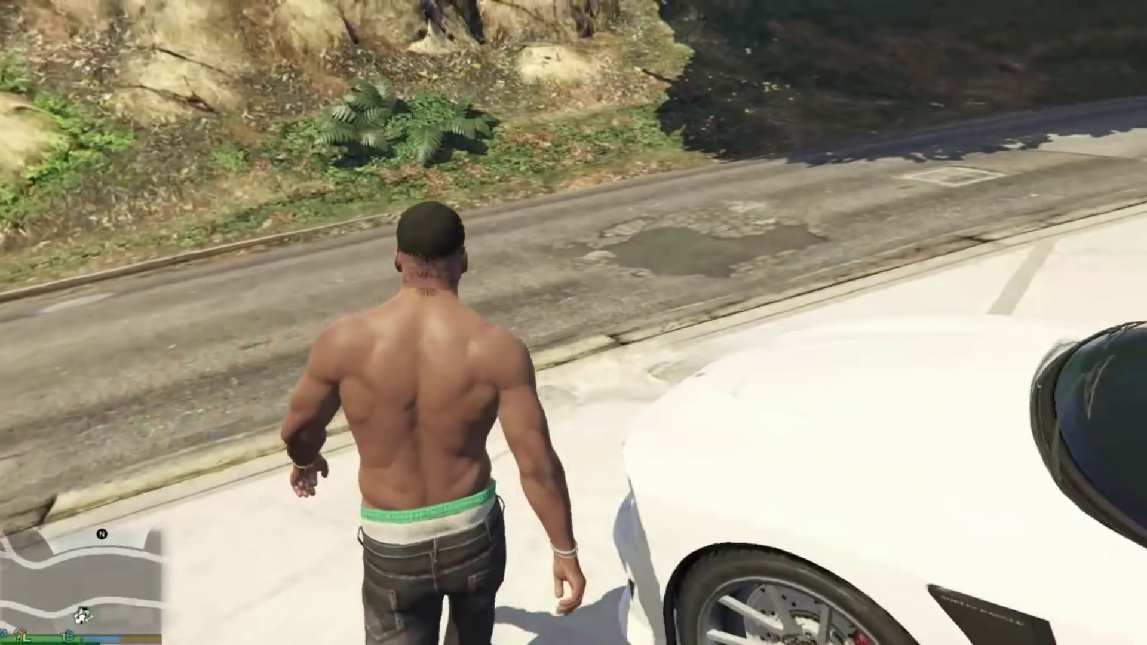
key("w")
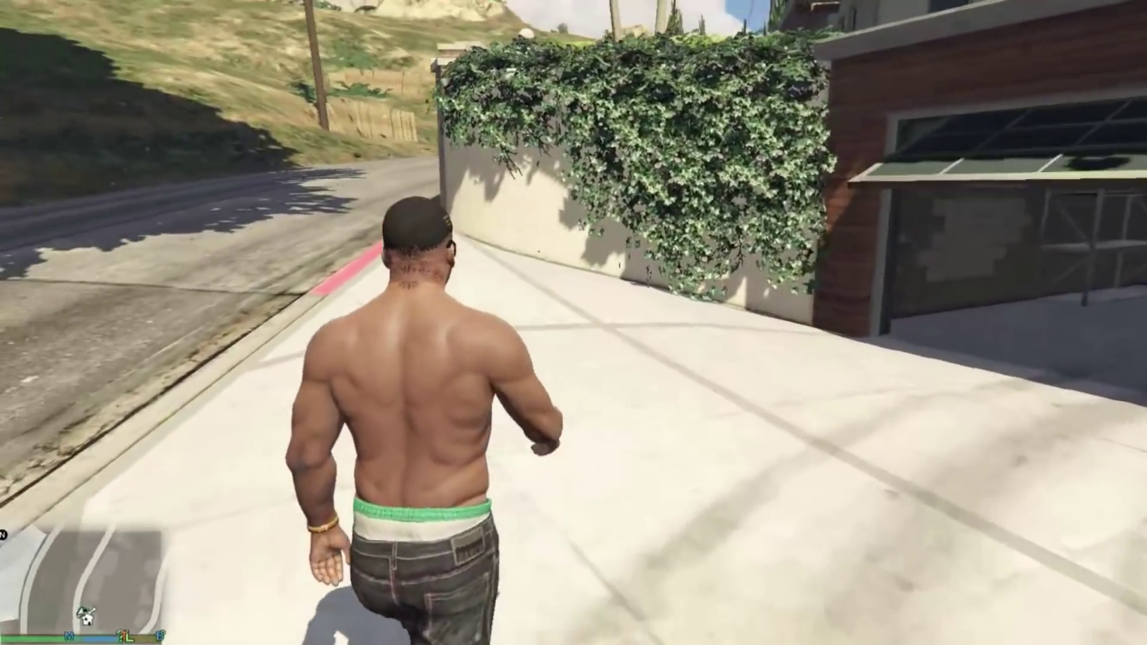
key("w")
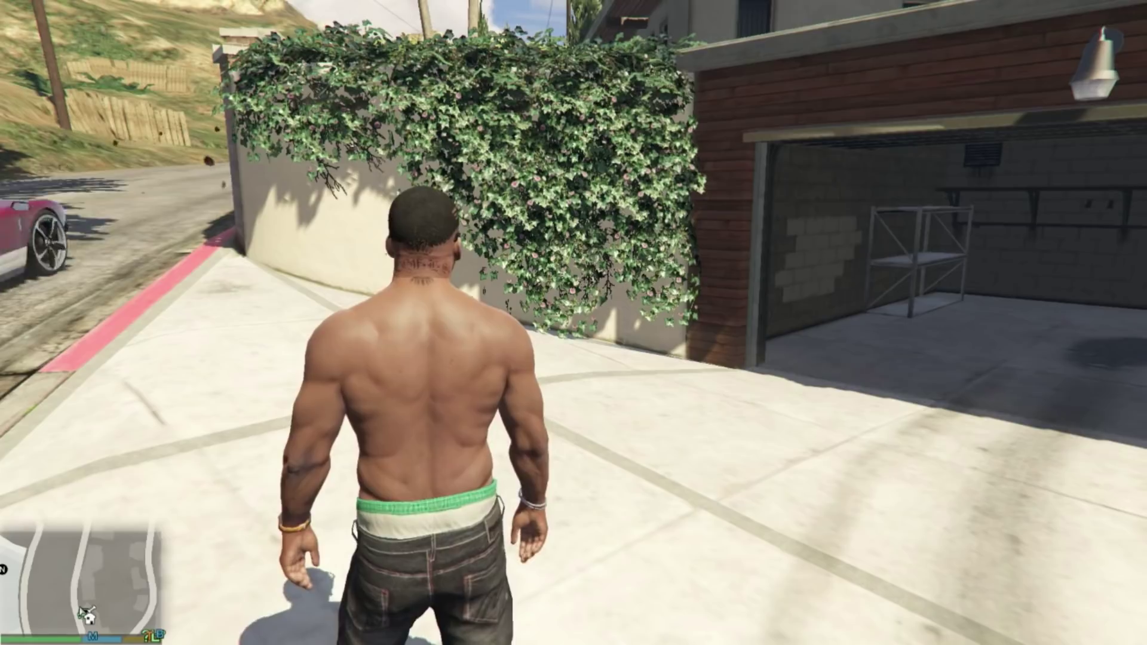
key("F4")
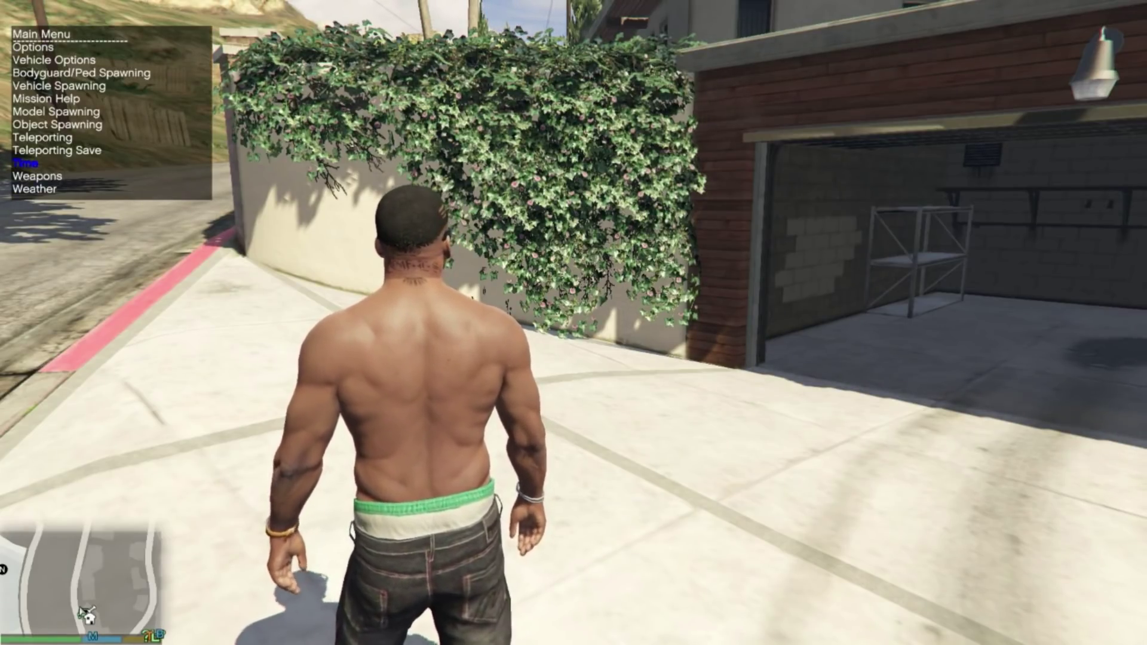
Step: Close the F4 trainer, toggle Menyoo with F8, and expand the pause map to full screen
key("F4")
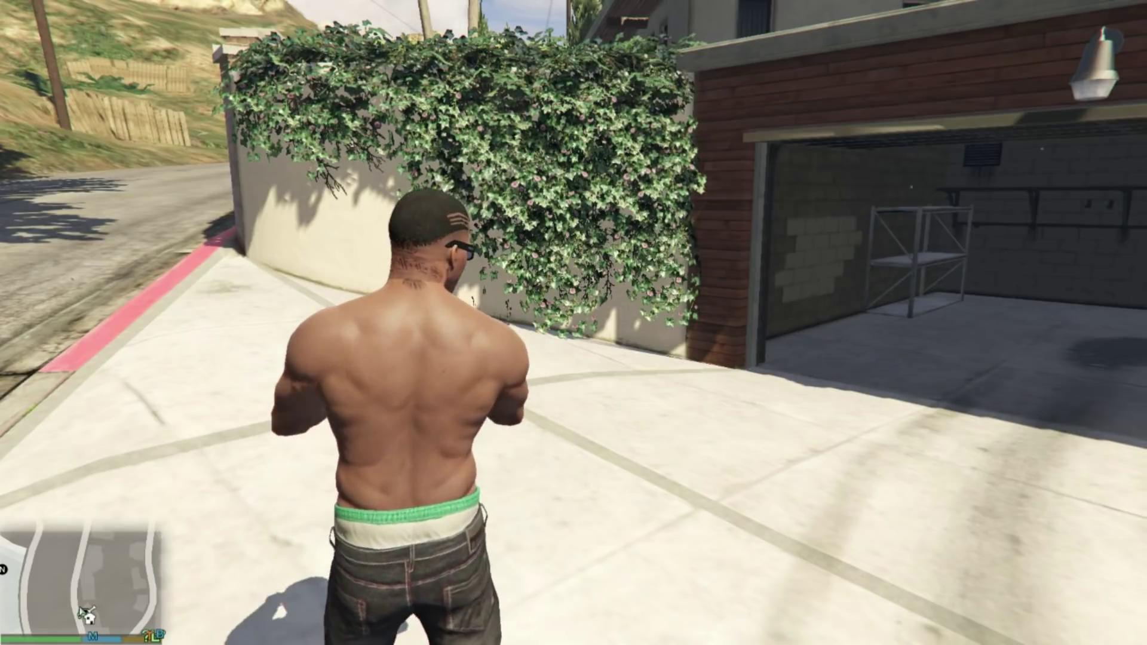
key("F8")
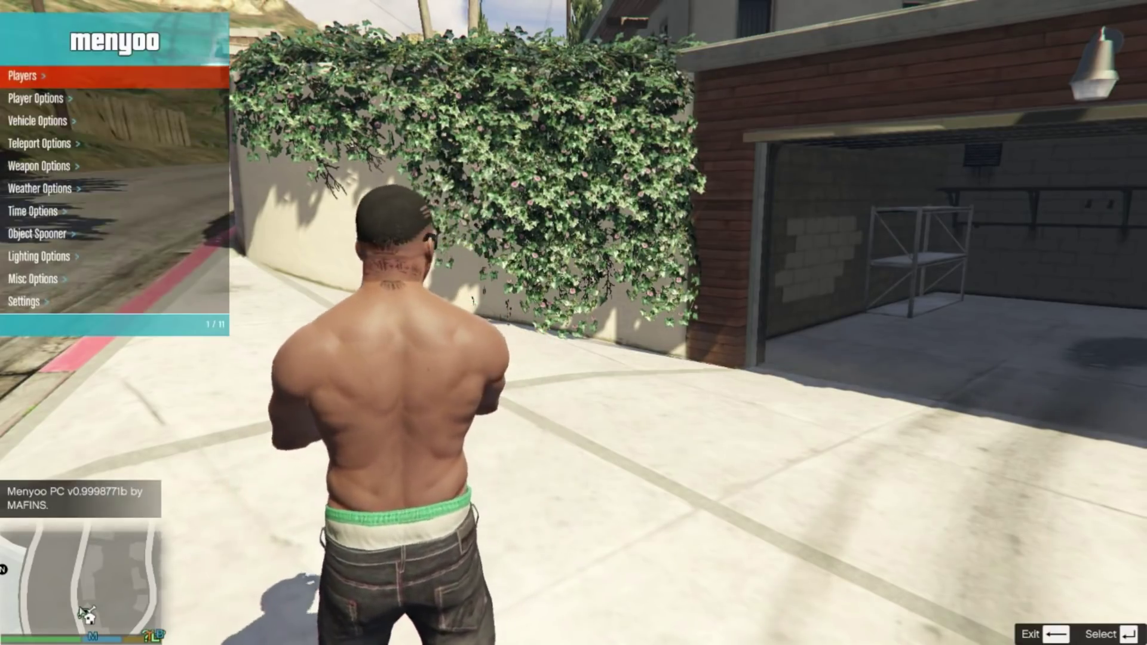
key("F8")
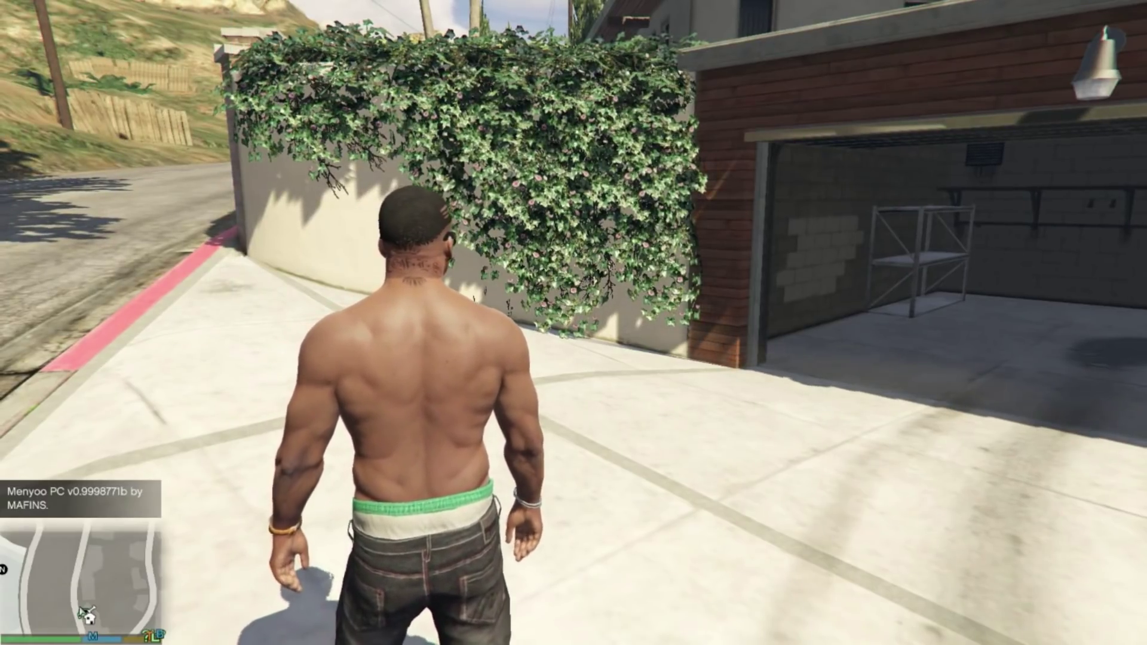
key("Escape")
left_click(854, 454)
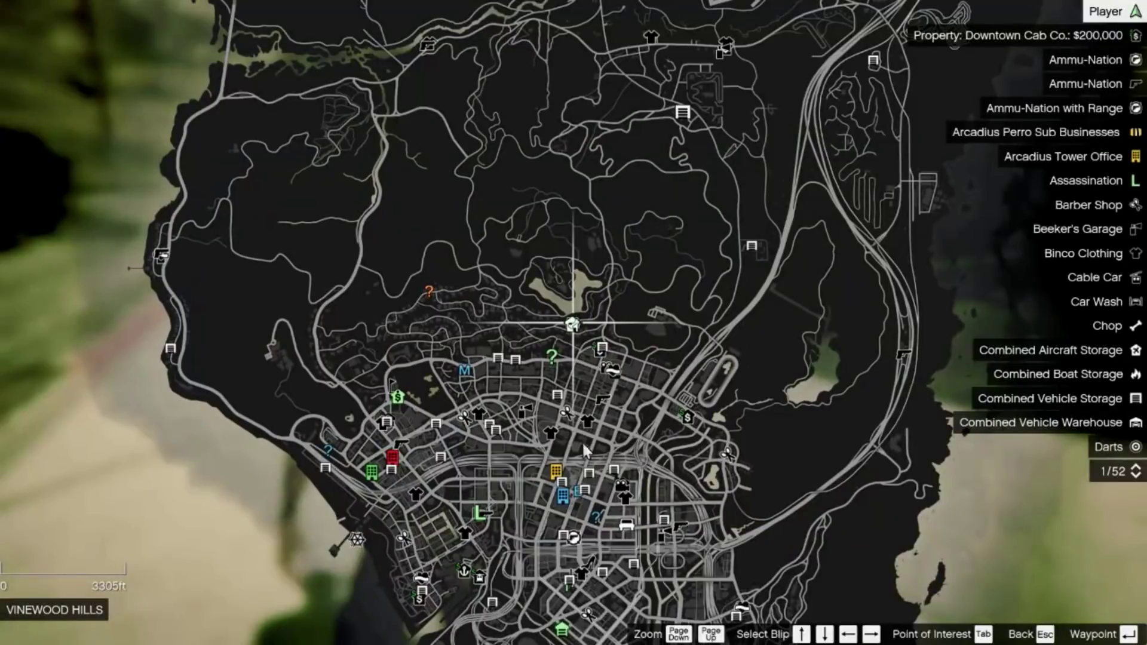
Step: Select Arcadius Tower Office in the map legend and zoom in over Pillbox Hill
key("Down")
key("Down")
key("Down")
key("Down")
key("Down")
key("Down")
key("Down")
key("Down")
key("Down")
key("Down")
key("Down")
key("Down")
key("Down")
key("Down")
key("Down")
key("Down")
key("Down")
key("Down")
key("Down")
key("Down")
left_click_drag(520, 363, 582, 135)
left_click_drag(676, 428, 635, 399)
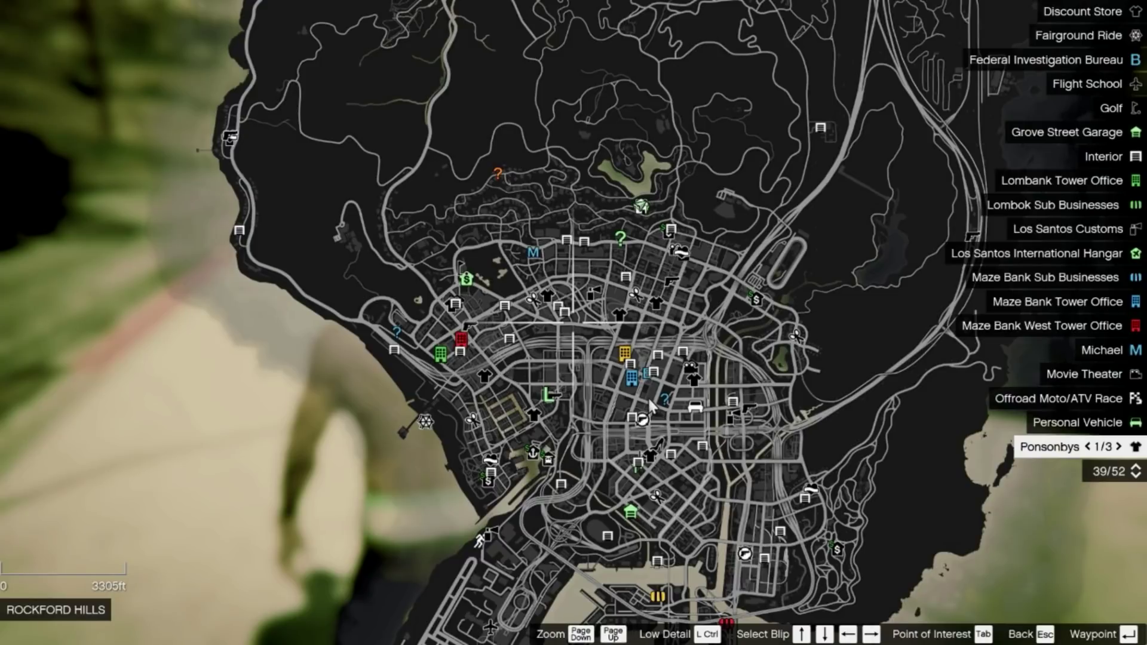
key("Escape")
key("Escape")
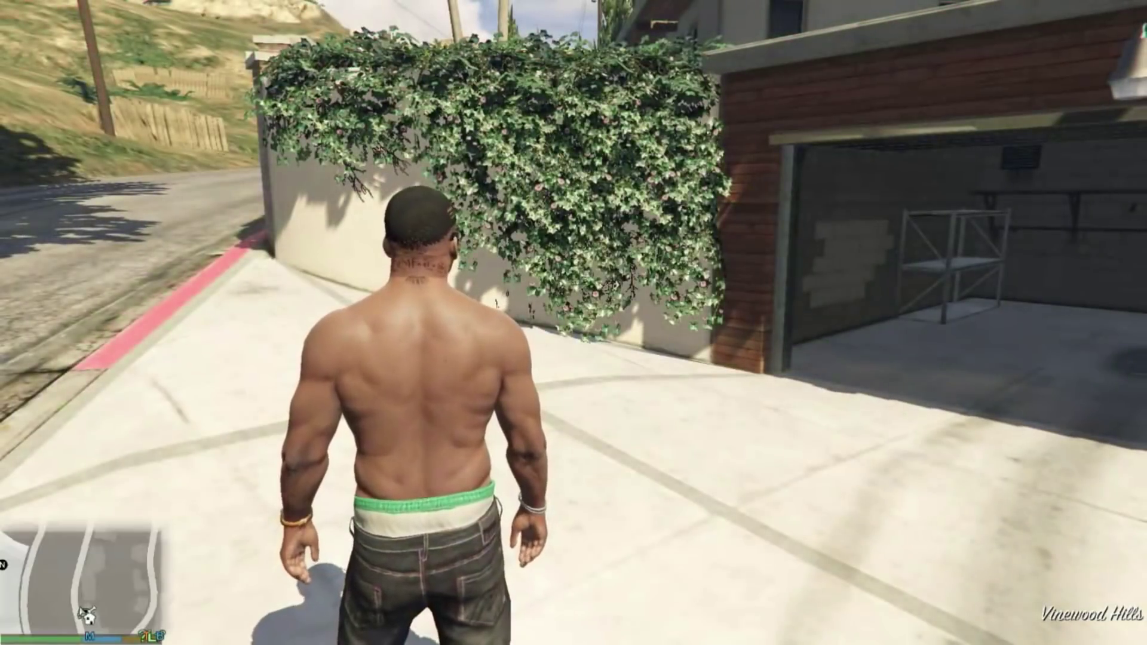
key("Escape")
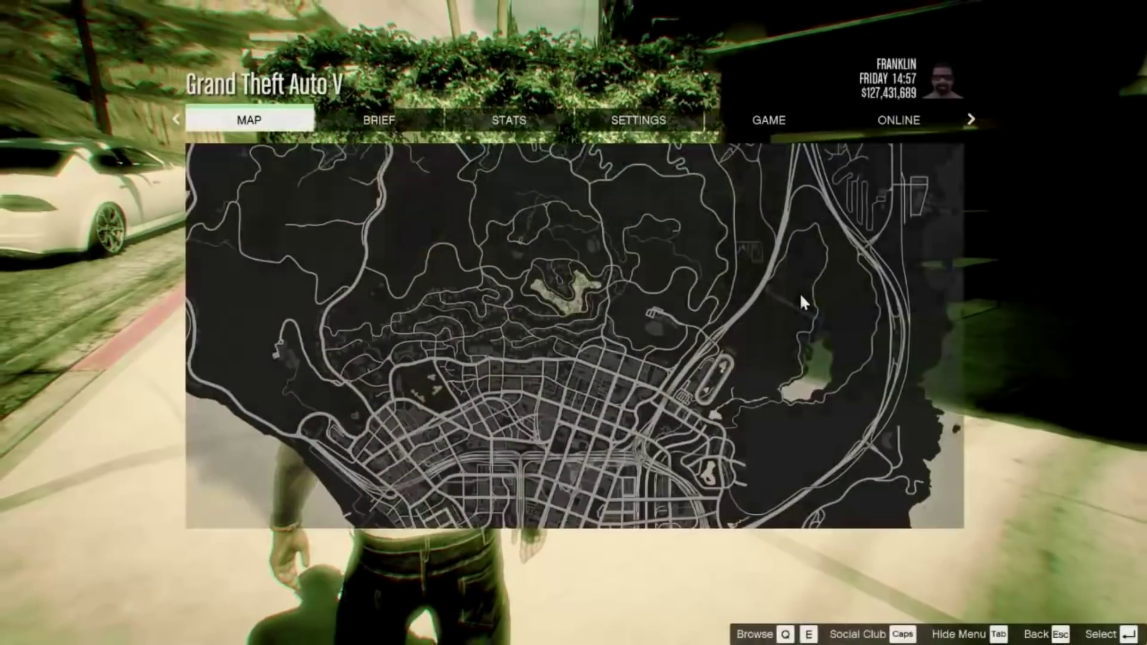
left_click(799, 292)
key("Down")
key("Down")
key("Down")
key("Down")
key("Down")
key("Down")
scroll(583, 344, "up", 5)
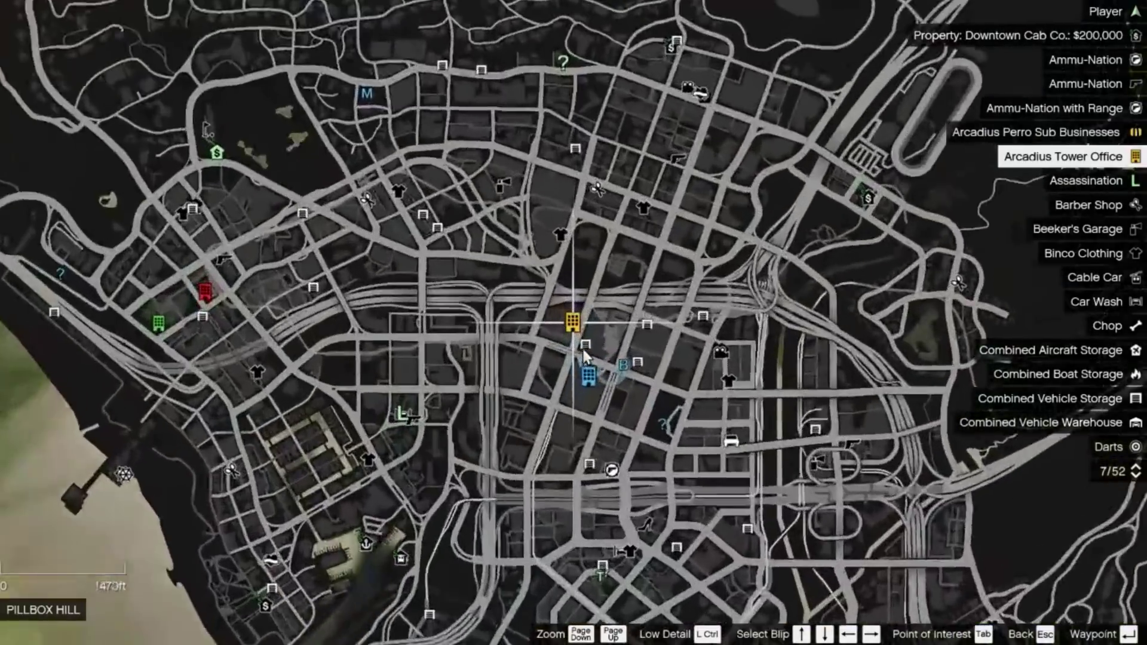